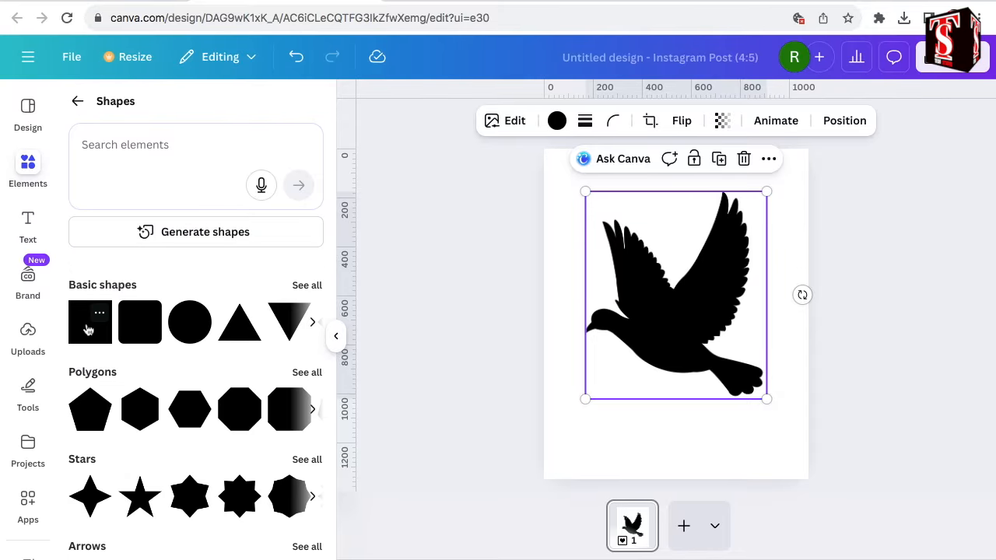
Add a square from the basic shapes to the page and recolour it violet-blue from the default solid colours
{"action": "left_click", "coordinate": [89, 330]}
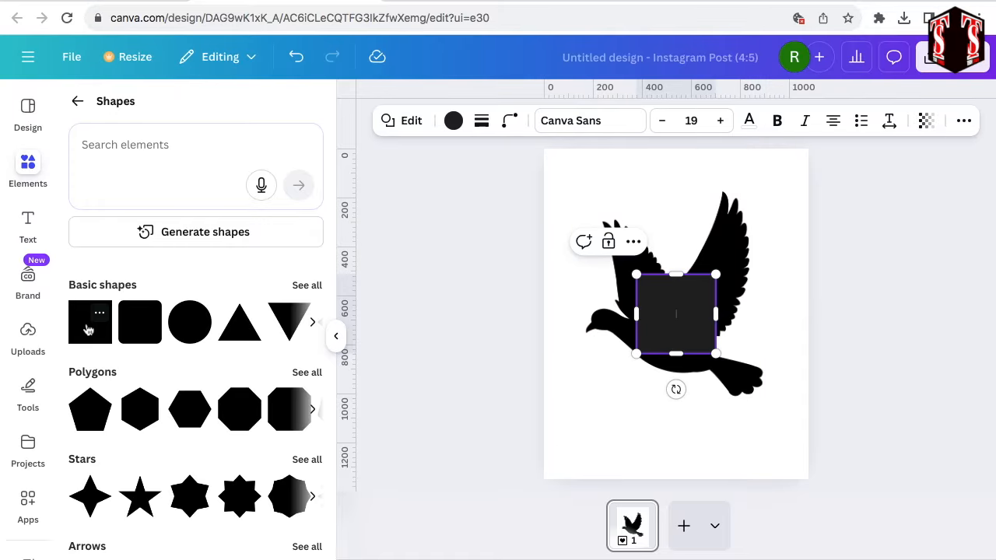
{"action": "left_click", "coordinate": [454, 122]}
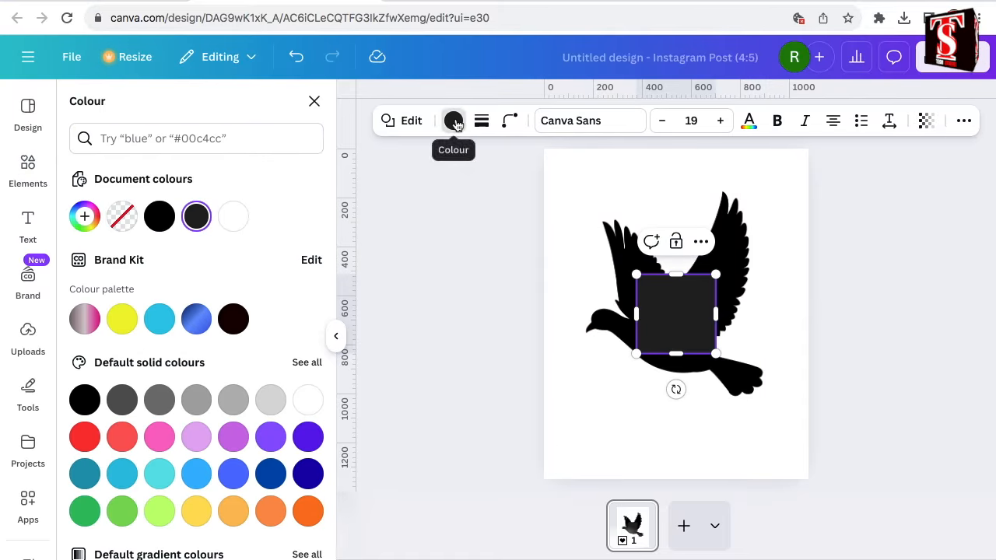
{"action": "left_click", "coordinate": [308, 439]}
Move and stretch the violet-blue square into a tall rectangle that covers the whole dove with a margin around it
{"action": "left_click_drag", "start_coordinate": [672, 318], "coordinate": [780, 224]}
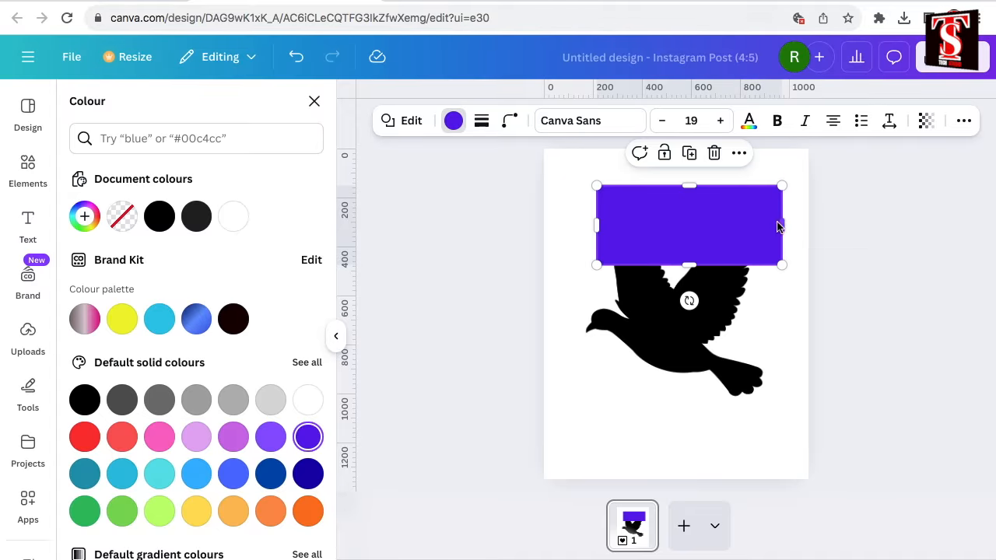
{"action": "left_click_drag", "start_coordinate": [689, 264], "coordinate": [684, 411]}
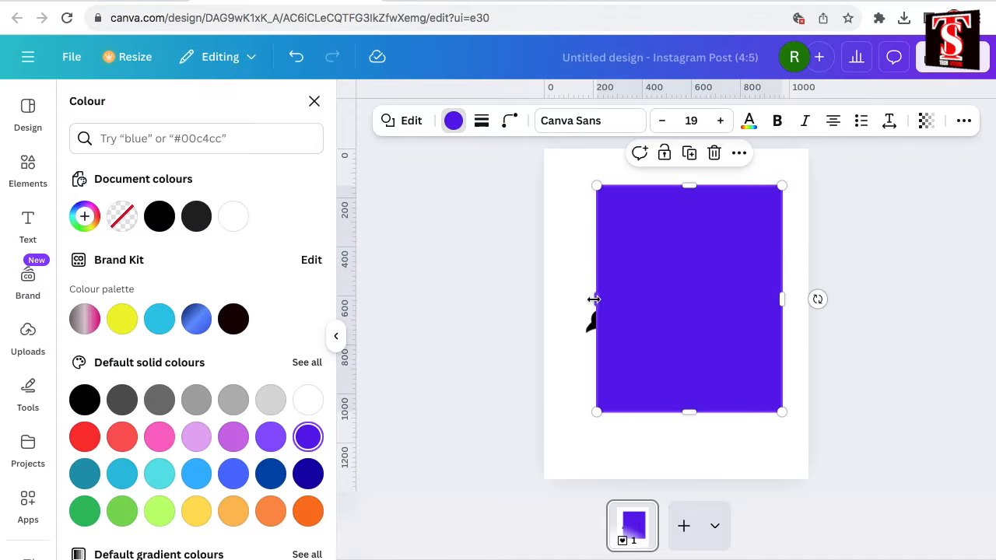
{"action": "left_click_drag", "start_coordinate": [594, 299], "coordinate": [570, 298]}
Send the violet-blue rectangle to the back behind the dove and recolour the dove white
{"action": "right_click", "coordinate": [705, 311]}
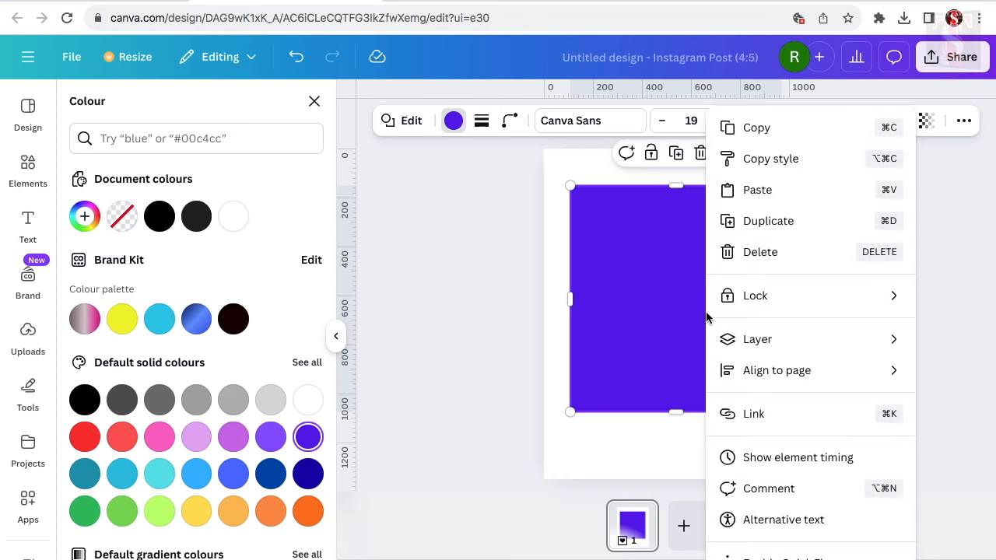
{"action": "mouse_move", "coordinate": [771, 346]}
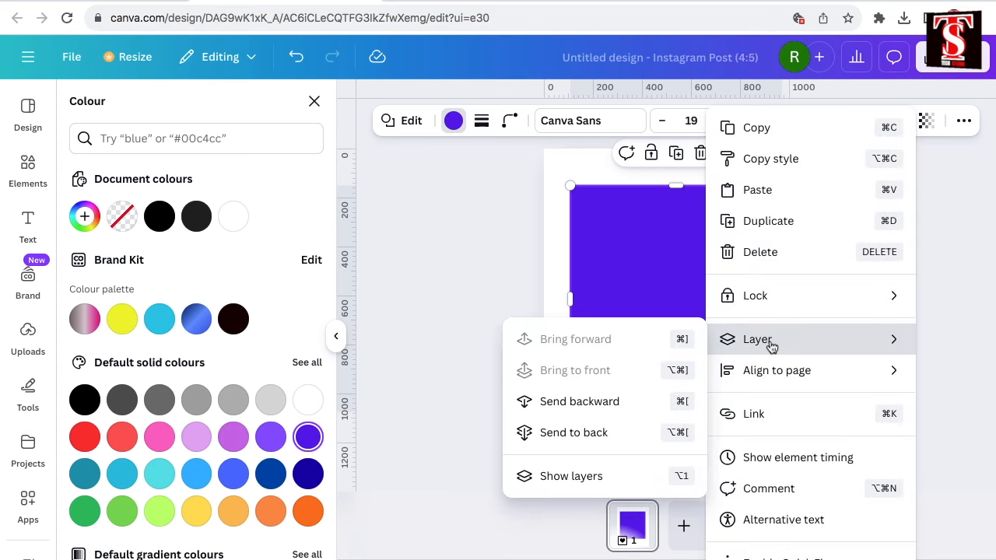
{"action": "left_click", "coordinate": [586, 435]}
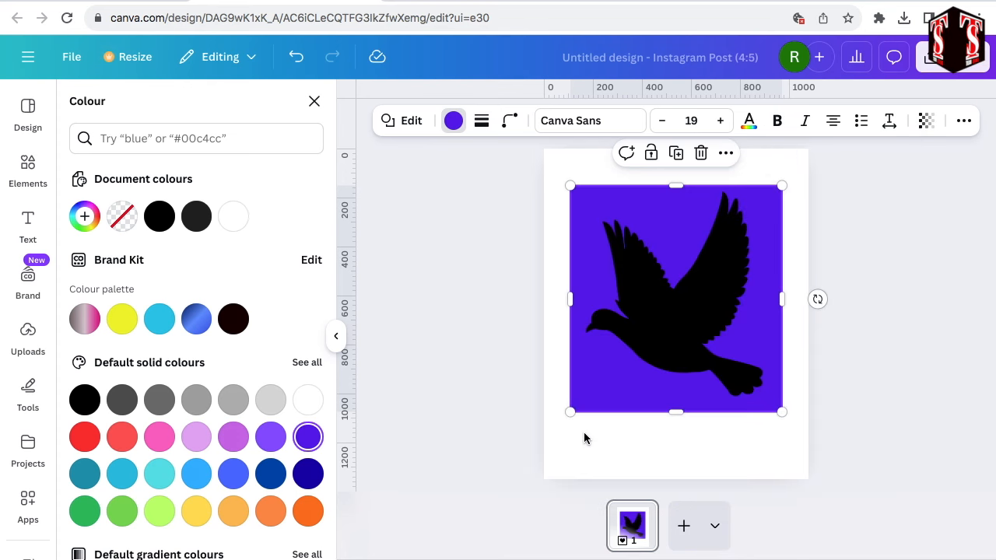
{"action": "left_click", "coordinate": [677, 299]}
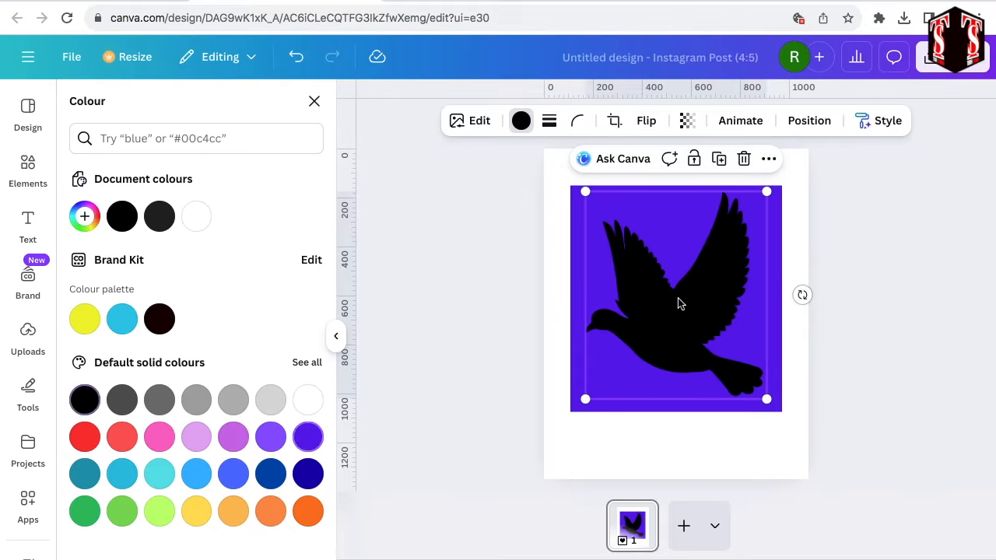
{"action": "left_click", "coordinate": [199, 220]}
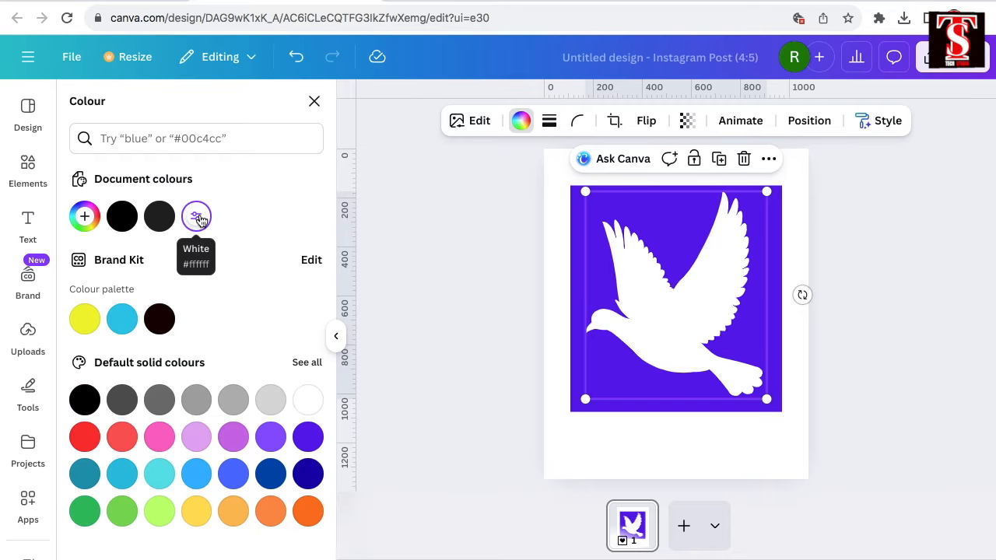
Select the rectangle and dove together, centre them on the page, and download the design as a PNG at size 1
{"action": "key", "text": "ctrl+a"}
{"action": "left_click", "coordinate": [952, 57]}
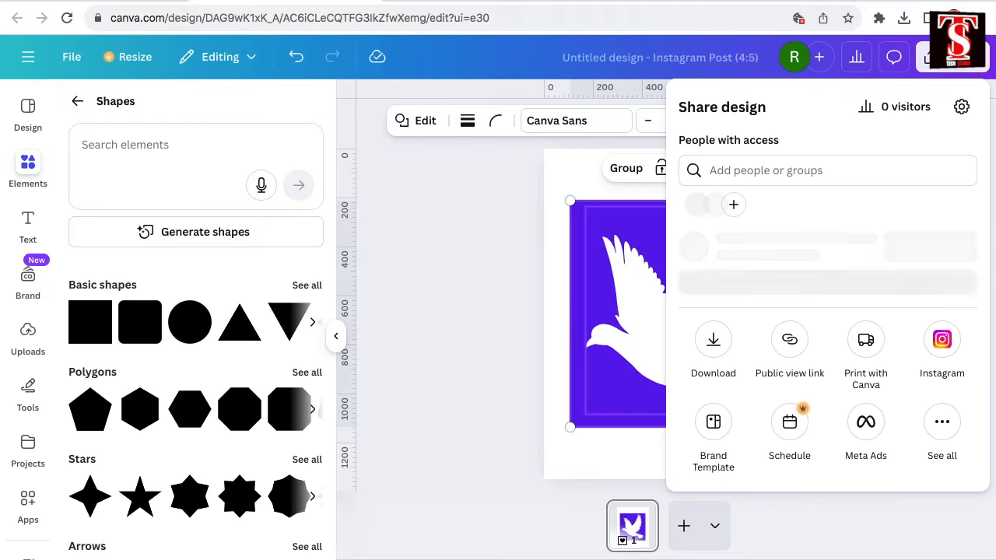
{"action": "left_click", "coordinate": [711, 349]}
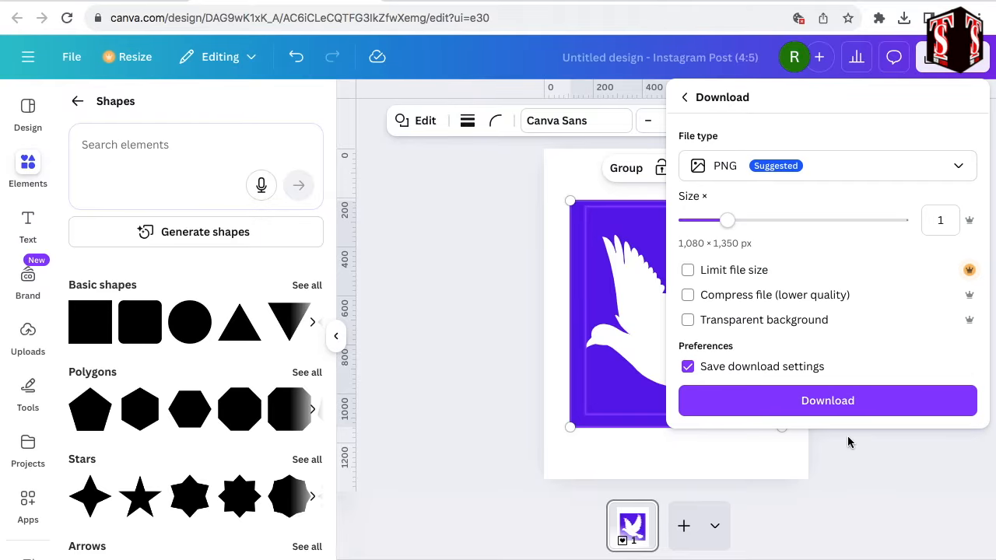
{"action": "left_click", "coordinate": [817, 402]}
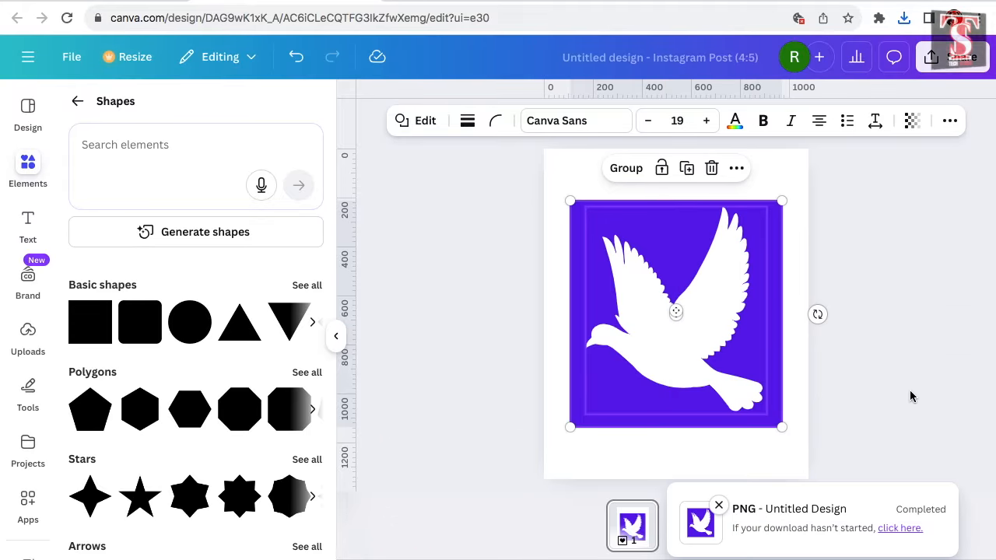
{"action": "left_click", "coordinate": [910, 397]}
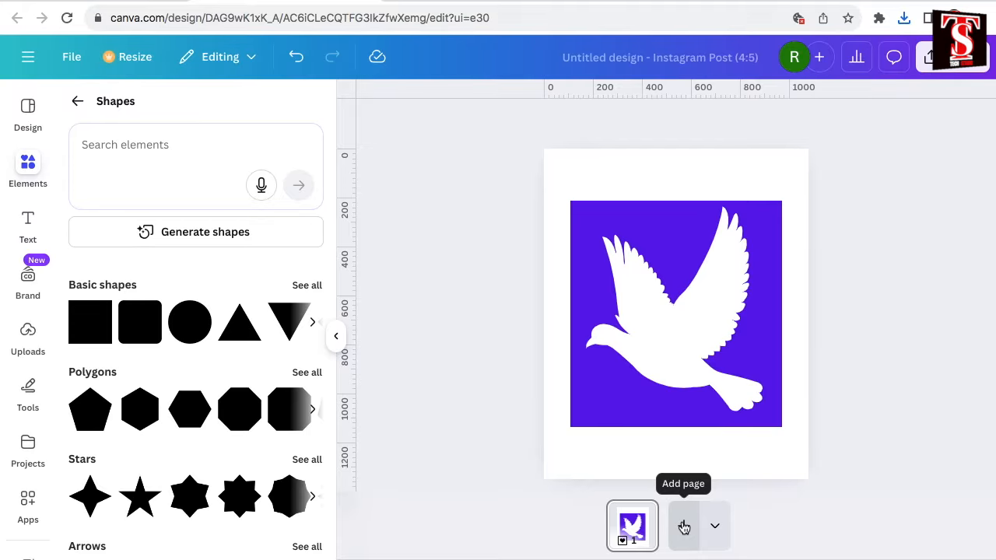
Add a second page with a black background and place the downloaded "Untitled design (7).png" on it
{"action": "left_click", "coordinate": [684, 527]}
{"action": "left_click", "coordinate": [737, 121]}
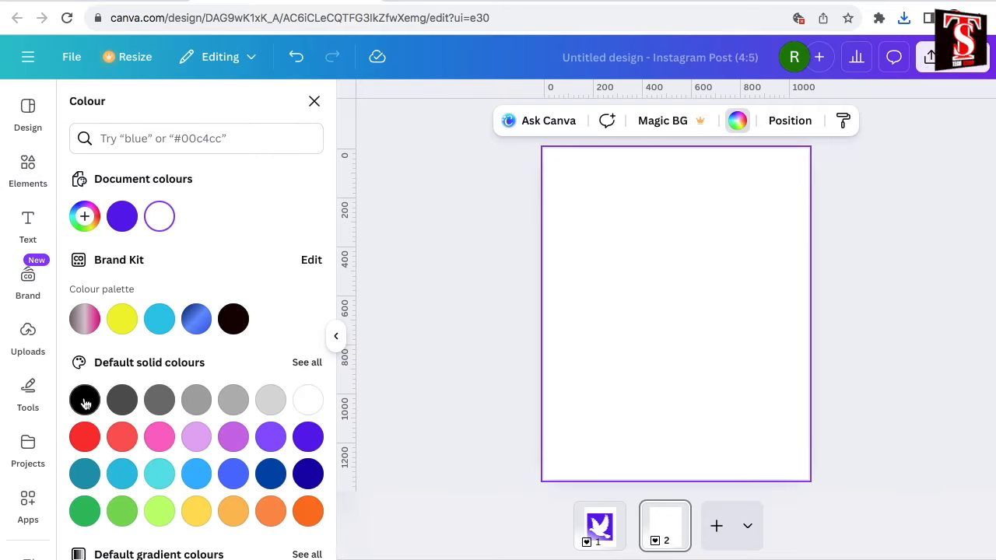
{"action": "left_click", "coordinate": [85, 400]}
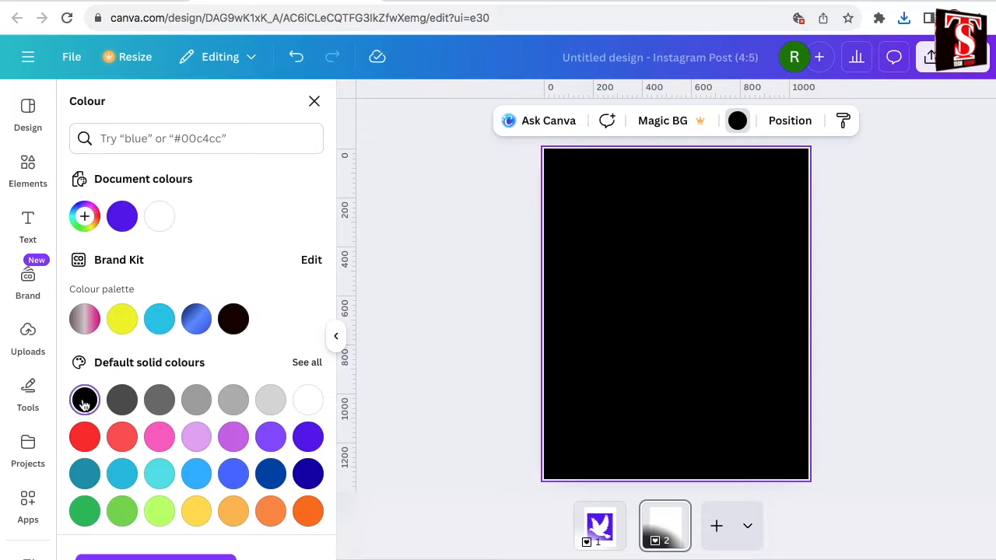
{"action": "left_click", "coordinate": [903, 19]}
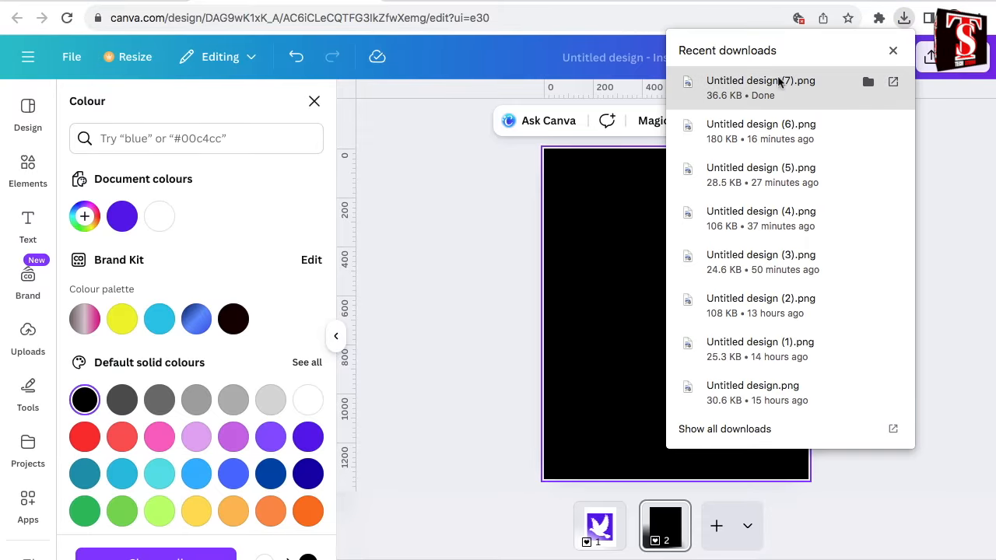
{"action": "left_click", "coordinate": [597, 303]}
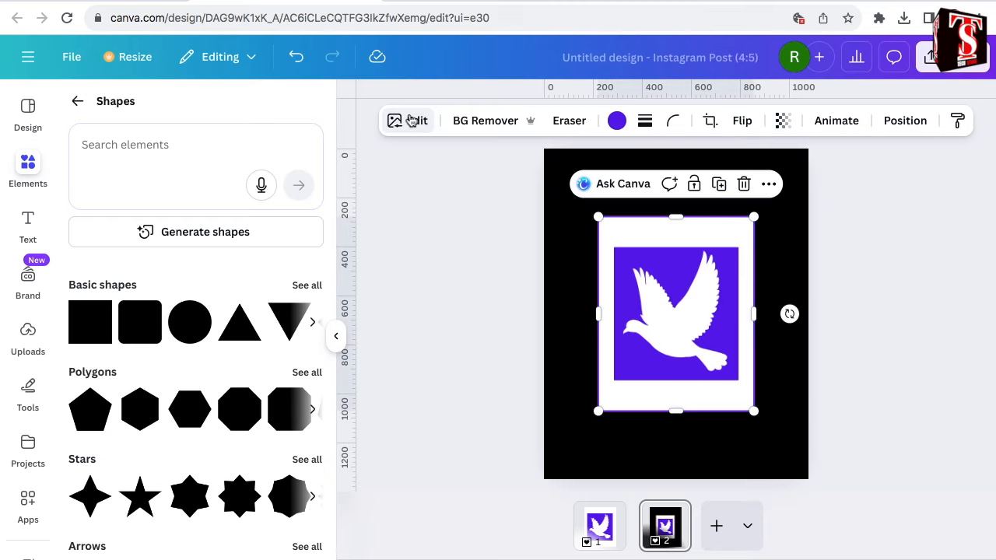
Remove the placed image's background with BG Remover and enlarge the image to fill the whole page
{"action": "left_click", "coordinate": [411, 119]}
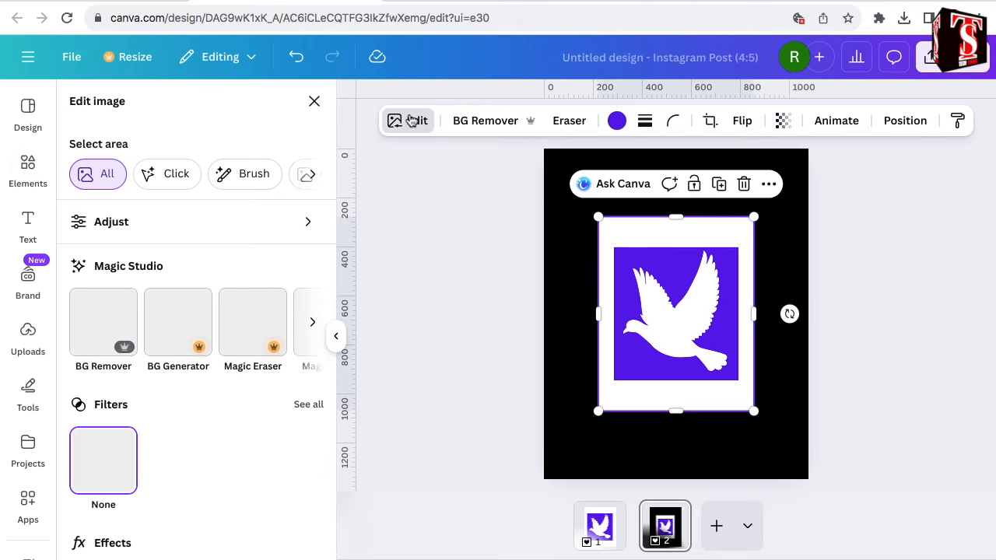
{"action": "left_click", "coordinate": [109, 322]}
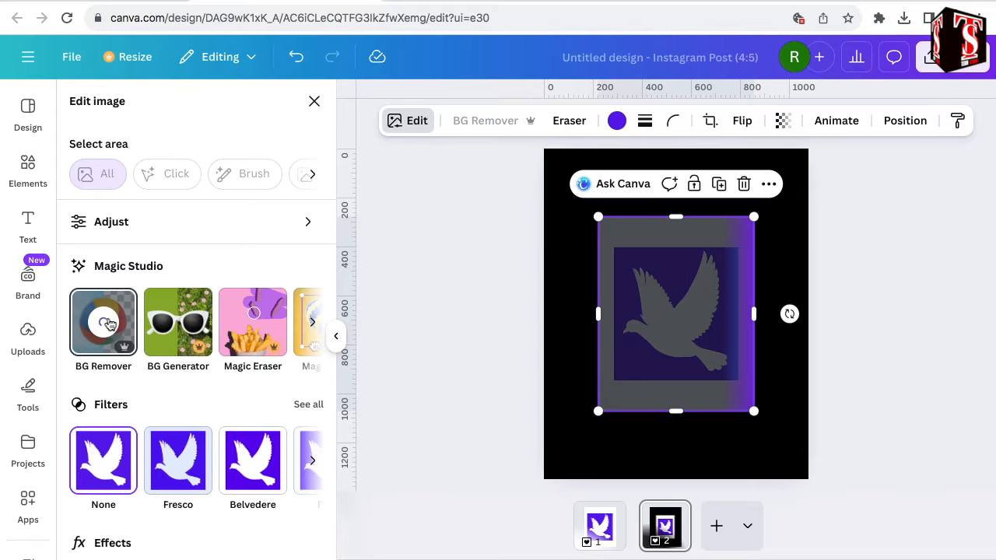
{"action": "left_click_drag", "start_coordinate": [644, 305], "coordinate": [593, 244]}
{"action": "left_click_drag", "start_coordinate": [711, 353], "coordinate": [809, 478]}
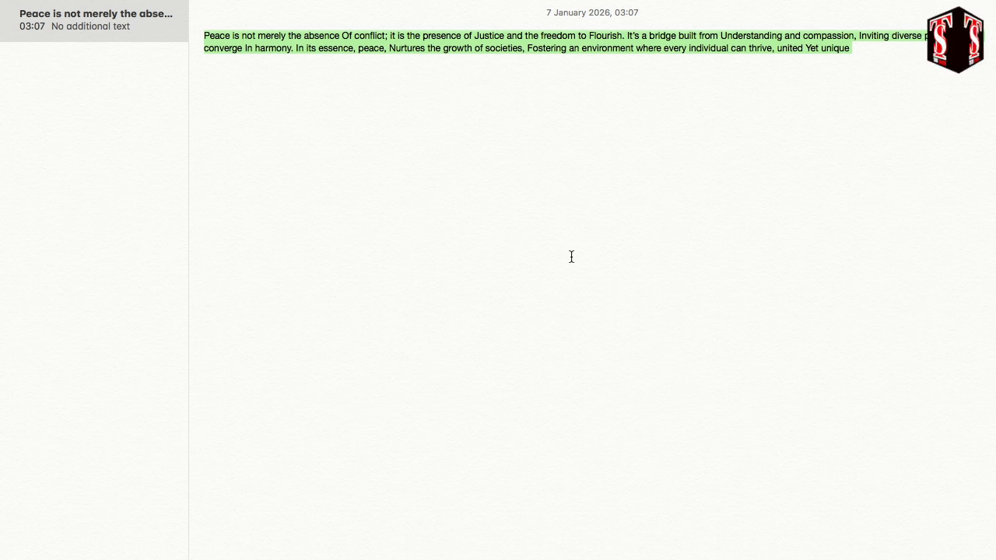
Switch to the notes app and copy the paragraph starting "Peace is not merely the absence Of conflict"
{"action": "right_click", "coordinate": [429, 44]}
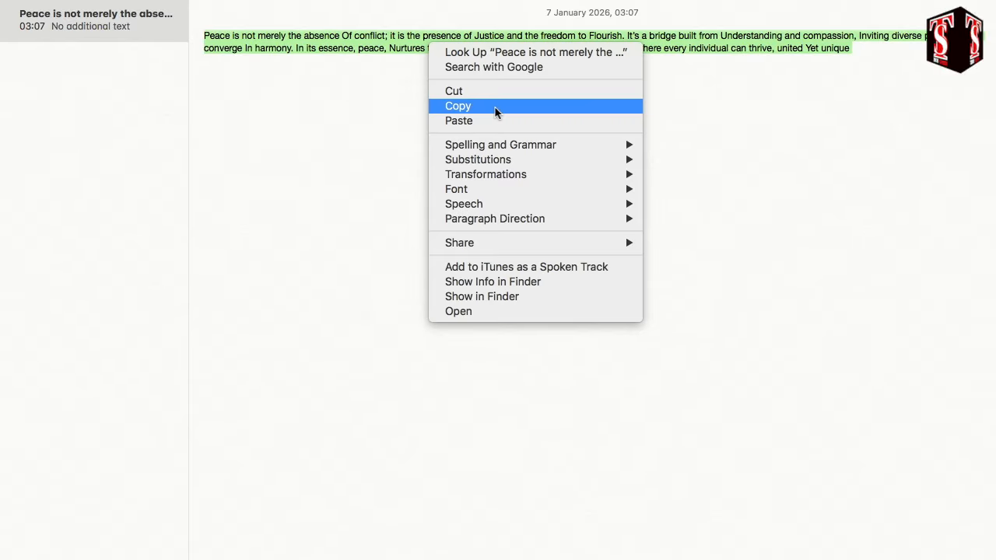
{"action": "left_click", "coordinate": [494, 107]}
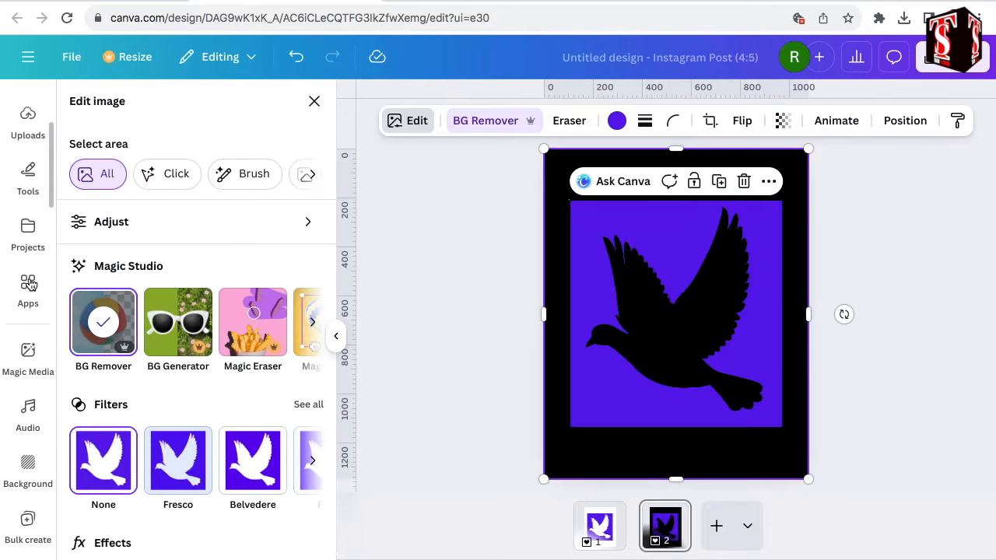
Return to Canva, search the apps for "type gradient" and open the TypeGradient app
{"action": "left_click", "coordinate": [28, 286]}
{"action": "left_click", "coordinate": [171, 116]}
{"action": "type", "text": "type gradient"}
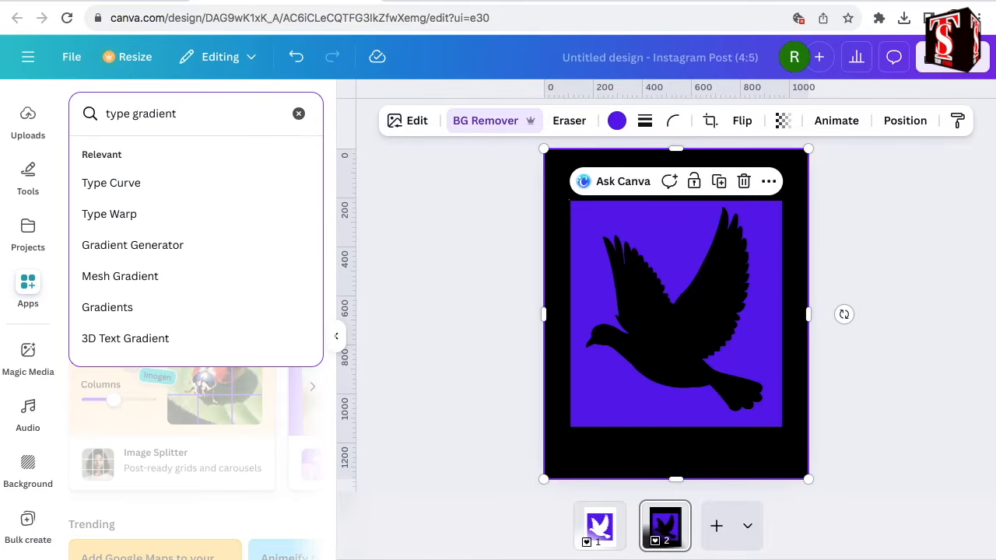
{"action": "key", "text": "Return"}
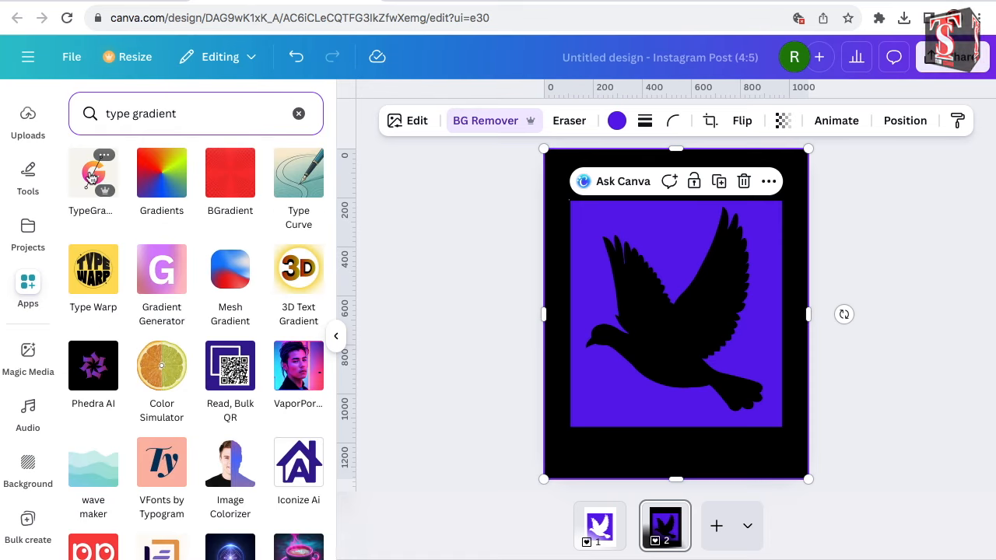
{"action": "left_click", "coordinate": [91, 175]}
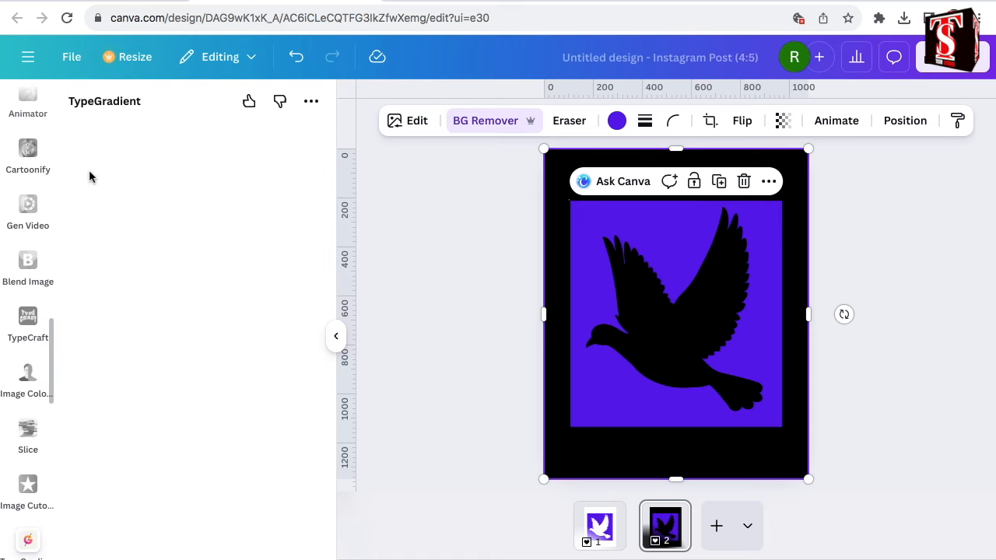
Replace TypeGradient's sample text "WHAT WILL YOU DESIGN TODAY?" with the copied peace paragraph
{"action": "scroll", "coordinate": [296, 396], "scroll_direction": "down", "scroll_amount": 5}
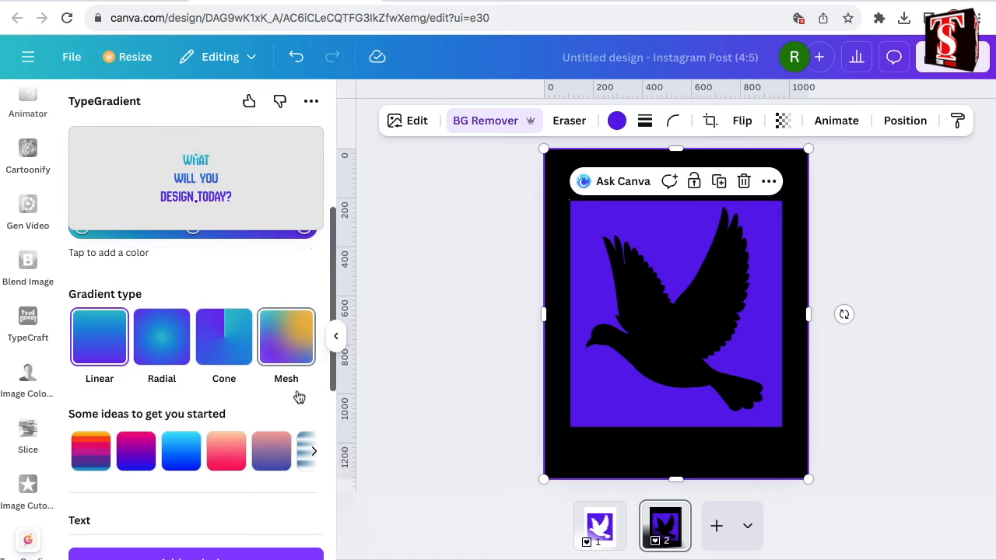
{"action": "scroll", "coordinate": [298, 396], "scroll_direction": "down", "scroll_amount": 3}
{"action": "left_click_drag", "start_coordinate": [165, 351], "coordinate": [78, 315]}
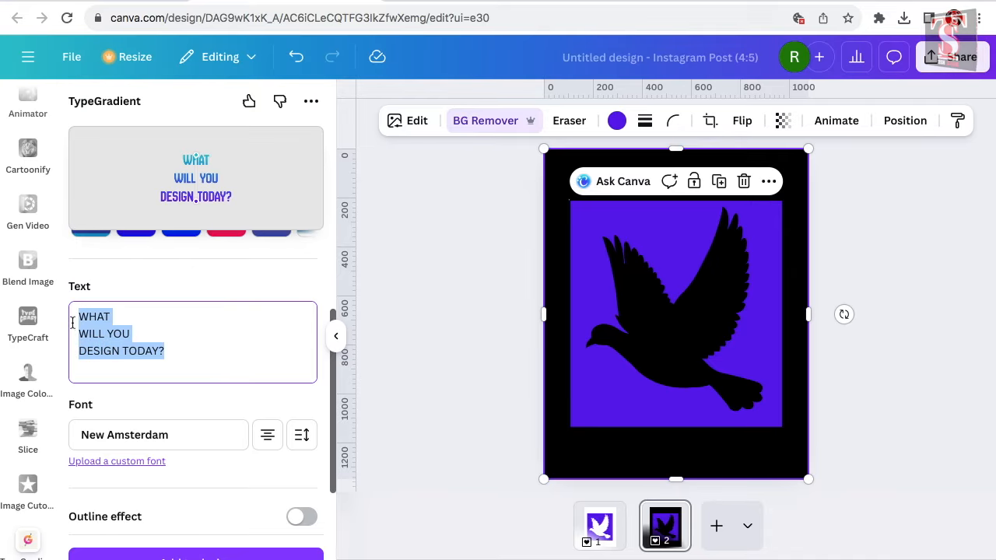
{"action": "right_click", "coordinate": [109, 338]}
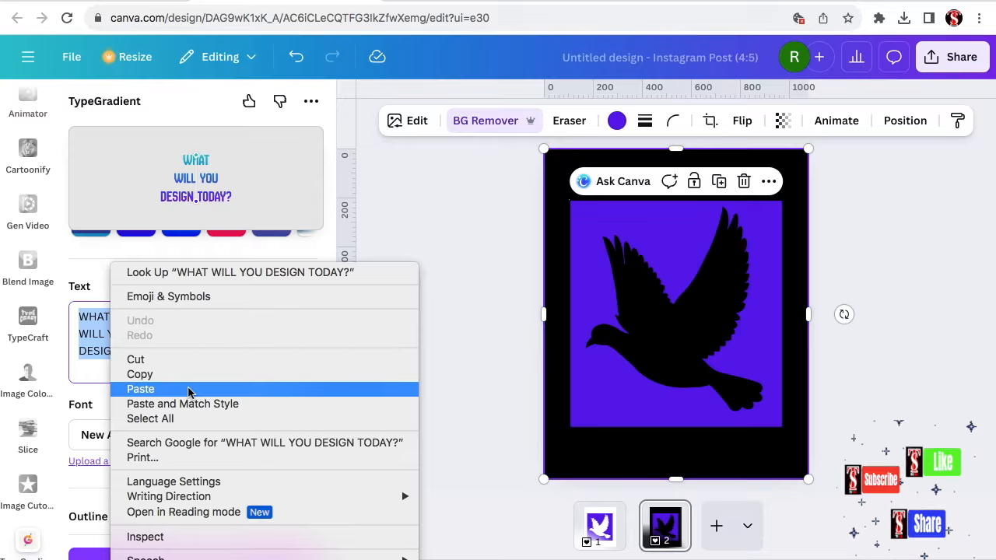
{"action": "left_click", "coordinate": [188, 387]}
{"action": "key", "text": "ctrl+v"}
{"action": "scroll", "coordinate": [168, 382], "scroll_direction": "down", "scroll_amount": 2}
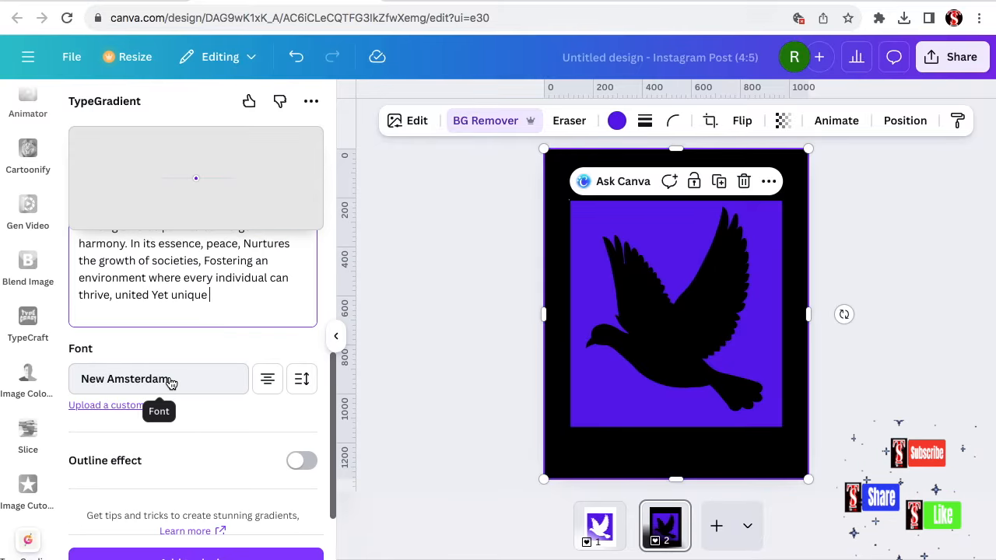
Choose a font for the peace paragraph from TypeGradient's list of all fonts
{"action": "left_click", "coordinate": [169, 382]}
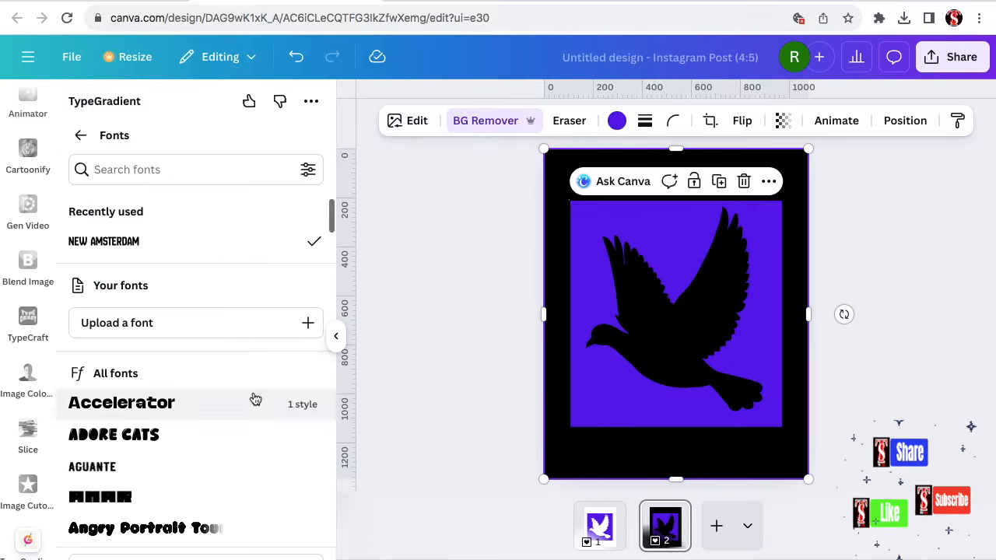
{"action": "scroll", "coordinate": [252, 399], "scroll_direction": "down", "scroll_amount": 2}
{"action": "scroll", "coordinate": [253, 398], "scroll_direction": "down", "scroll_amount": 2}
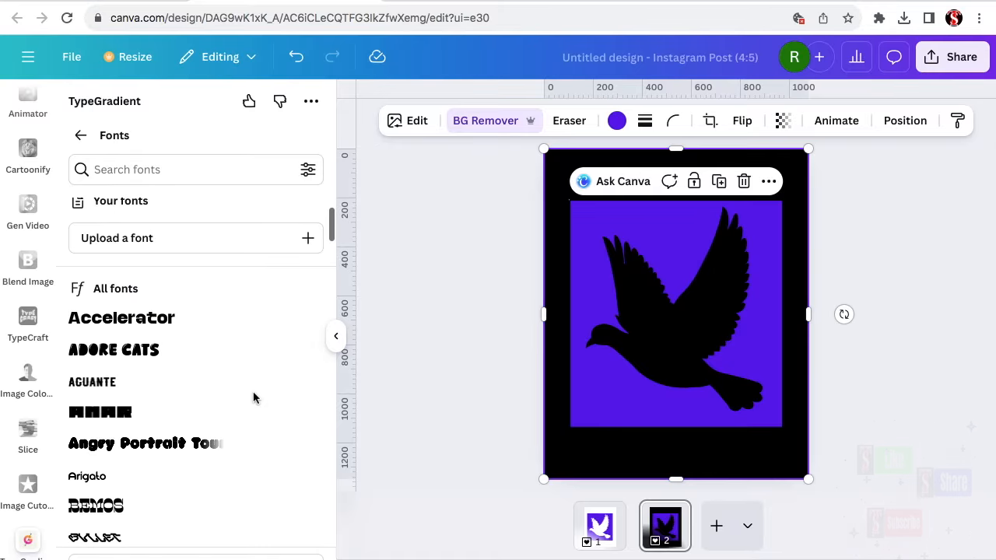
{"action": "left_click", "coordinate": [125, 378]}
Break the first part of the peace paragraph into short lines ending at "merely the", "it is", "Justice and", "It's a", "Understanding" and "diverse"
{"action": "scroll", "coordinate": [223, 373], "scroll_direction": "up", "scroll_amount": 3}
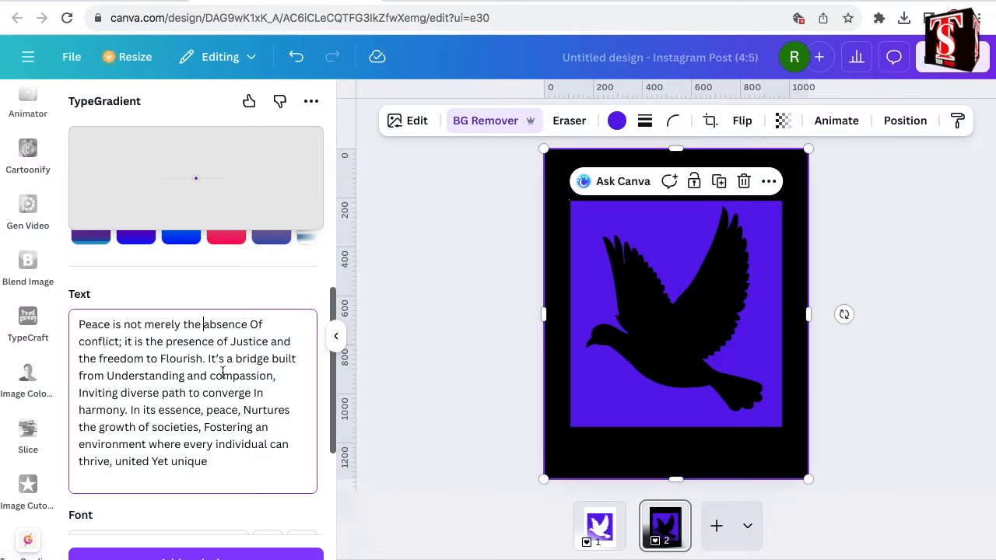
{"action": "key", "text": "Return"}
{"action": "left_click", "coordinate": [207, 341]}
{"action": "key", "text": "Return"}
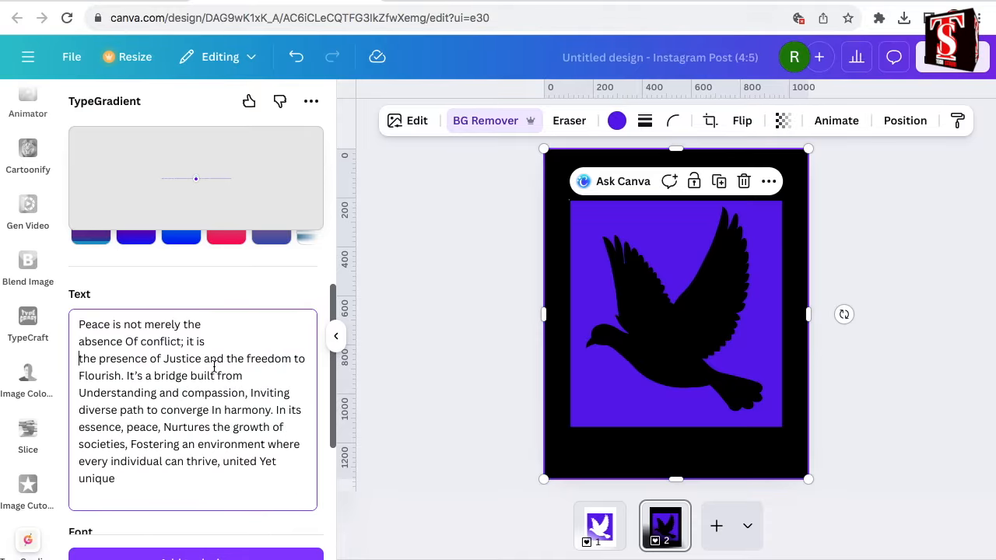
{"action": "key", "text": "Return"}
{"action": "left_click", "coordinate": [234, 375]}
{"action": "key", "text": "Return"}
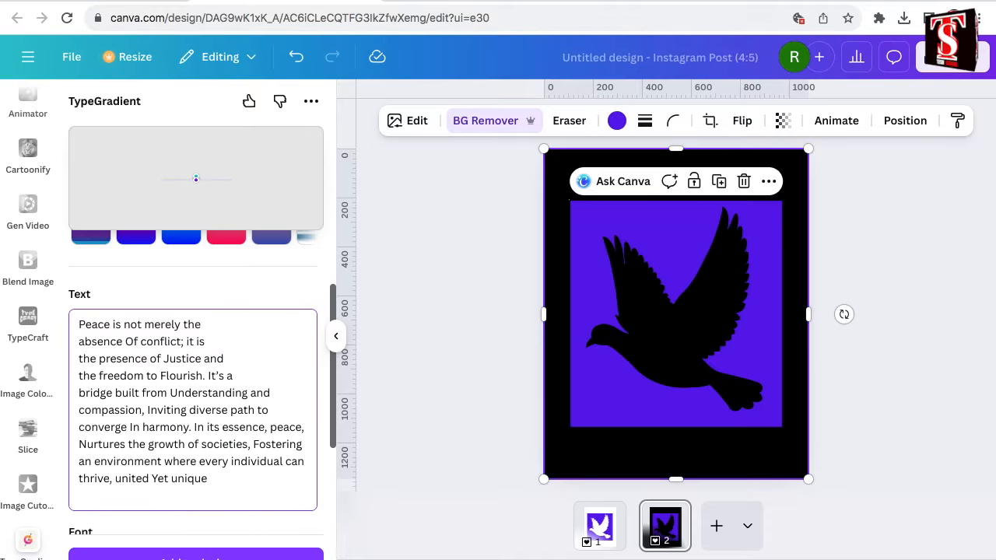
{"action": "left_click", "coordinate": [250, 393]}
{"action": "key", "text": "Return"}
{"action": "left_click", "coordinate": [257, 409]}
{"action": "key", "text": "Return"}
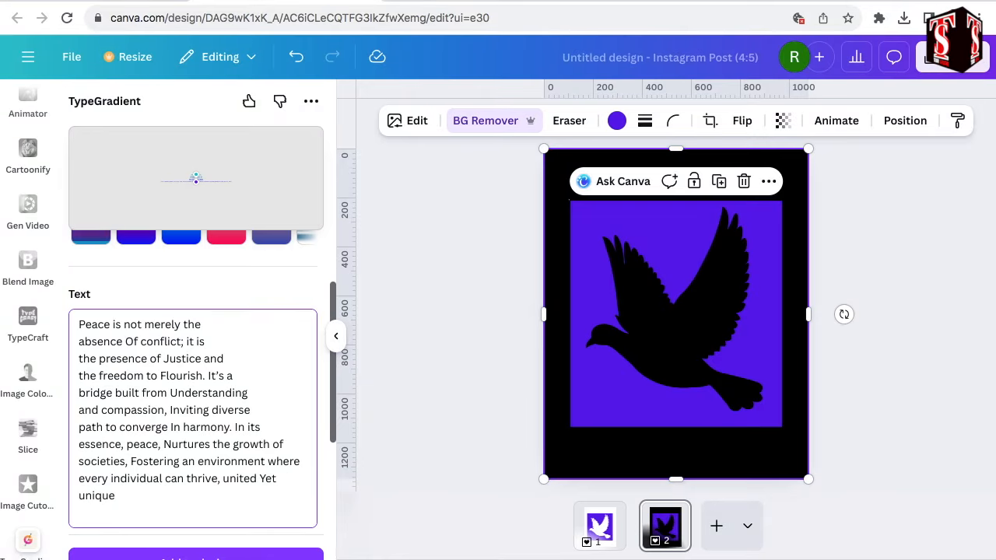
Break the rest of the peace paragraph into short lines ending at "harmony.", "Nurtures the", "Fostering", "where every" and "thrive,"
{"action": "left_click", "coordinate": [235, 427]}
{"action": "key", "text": "Return"}
{"action": "left_click", "coordinate": [258, 444]}
{"action": "key", "text": "Return"}
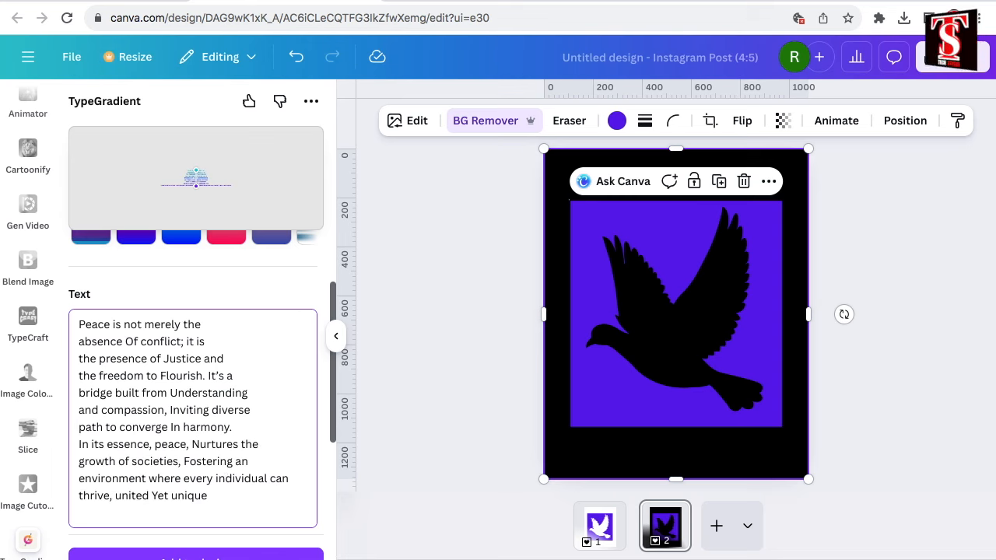
{"action": "left_click", "coordinate": [249, 461]}
{"action": "key", "text": "Return"}
{"action": "left_click", "coordinate": [230, 479]}
{"action": "key", "text": "Return"}
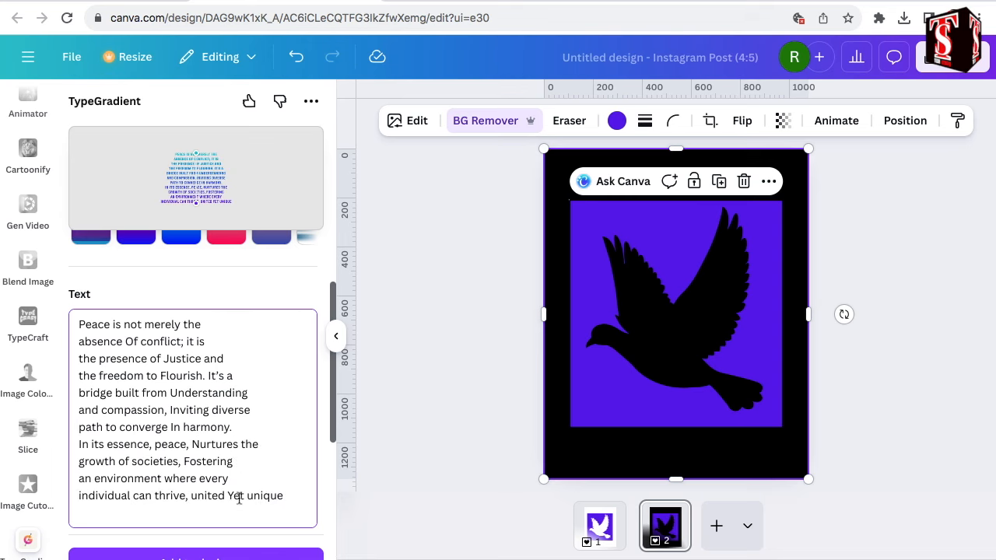
{"action": "left_click", "coordinate": [190, 495]}
{"action": "key", "text": "Return"}
Set the first colour of the text gradient to the palette's yellow, #f0f430
{"action": "scroll", "coordinate": [298, 471], "scroll_direction": "up", "scroll_amount": 4}
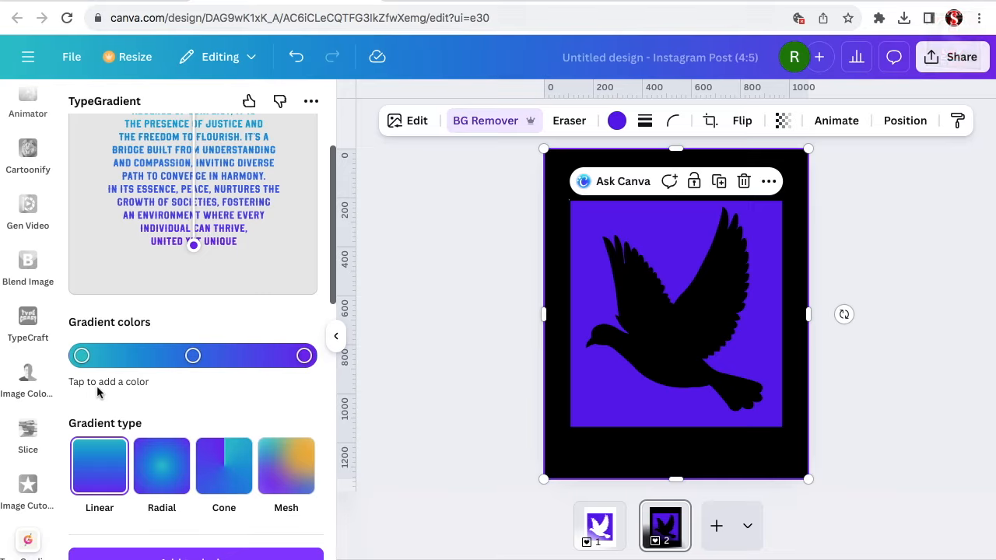
{"action": "scroll", "coordinate": [90, 387], "scroll_direction": "up", "scroll_amount": 1}
{"action": "left_click", "coordinate": [82, 382]}
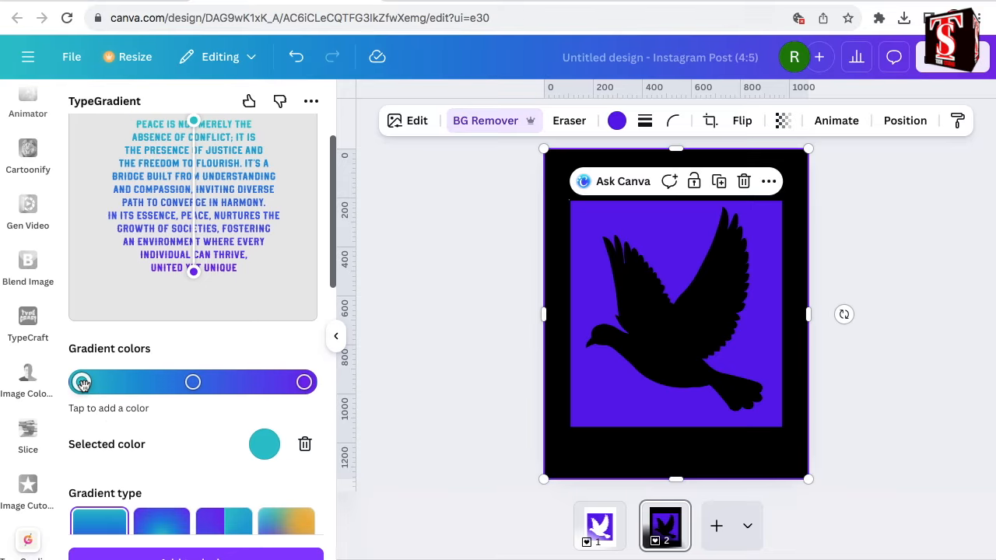
{"action": "left_click", "coordinate": [264, 446]}
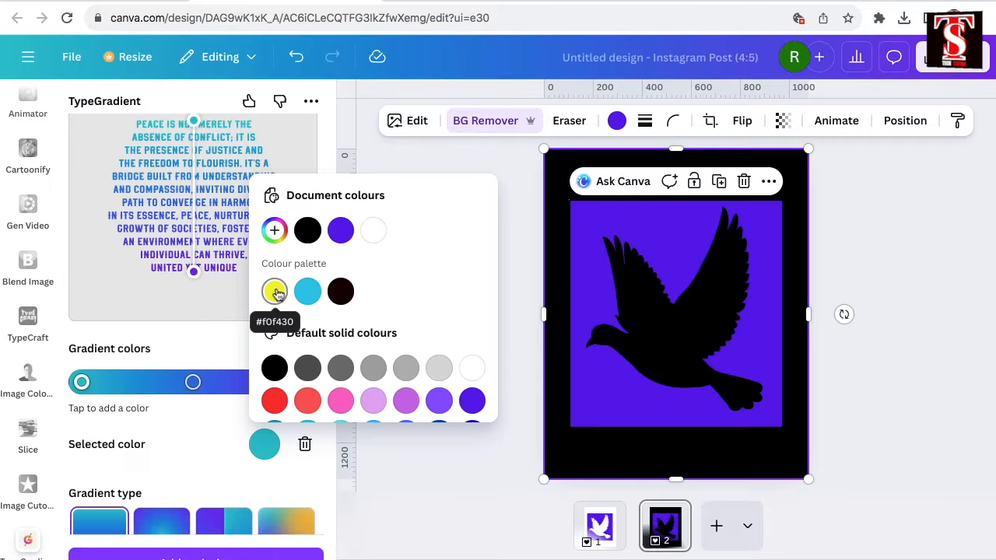
{"action": "left_click", "coordinate": [274, 291]}
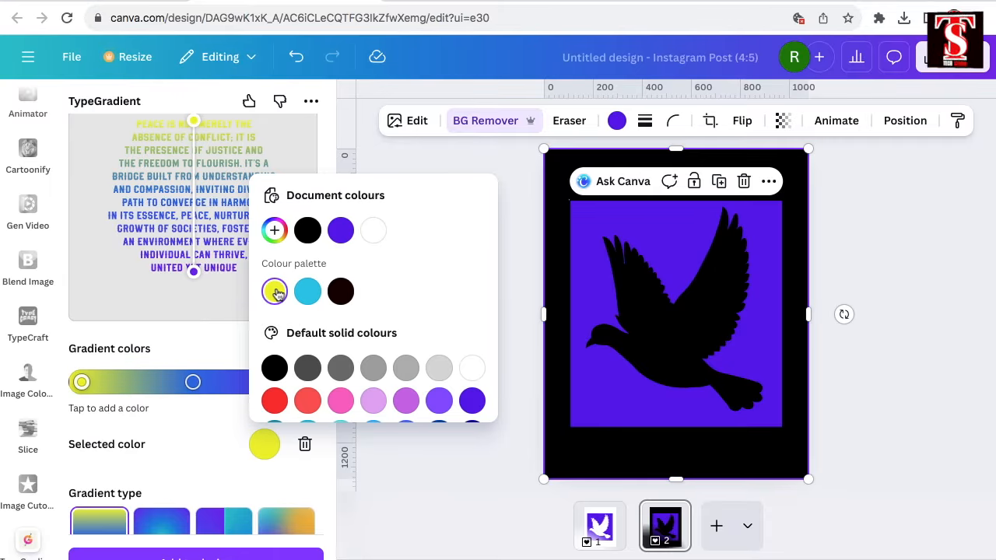
Delete the middle blue colour stop from the text gradient
{"action": "left_click", "coordinate": [193, 382]}
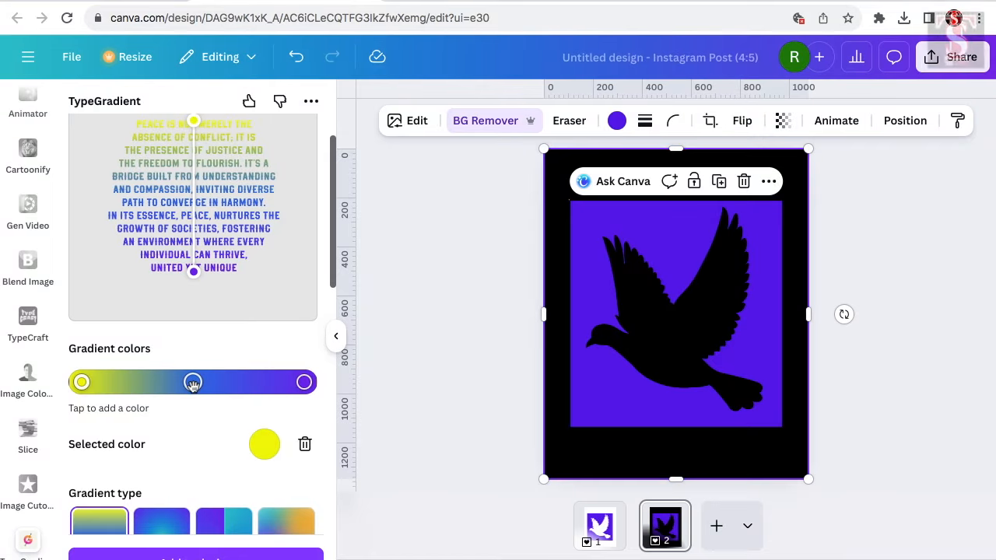
{"action": "left_click", "coordinate": [193, 382]}
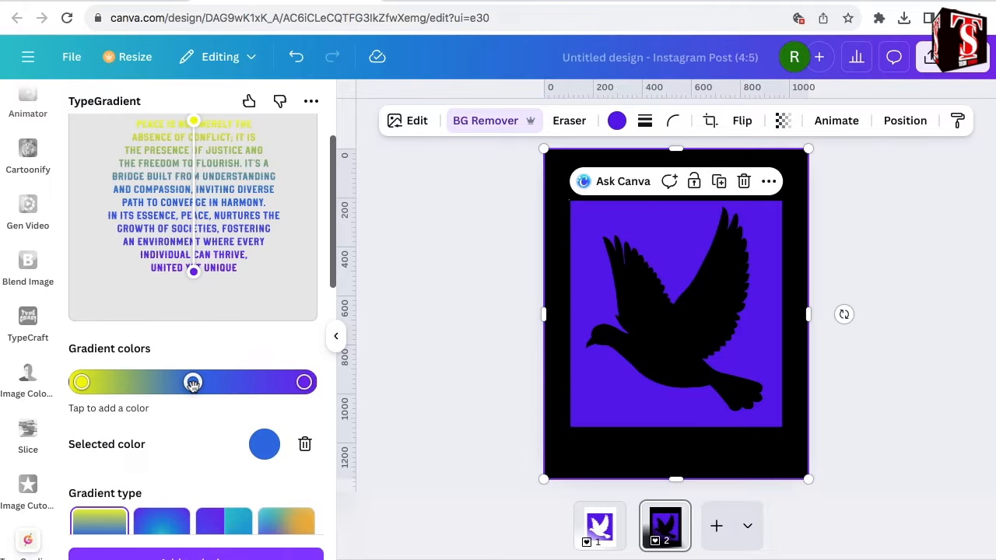
{"action": "left_click", "coordinate": [305, 444]}
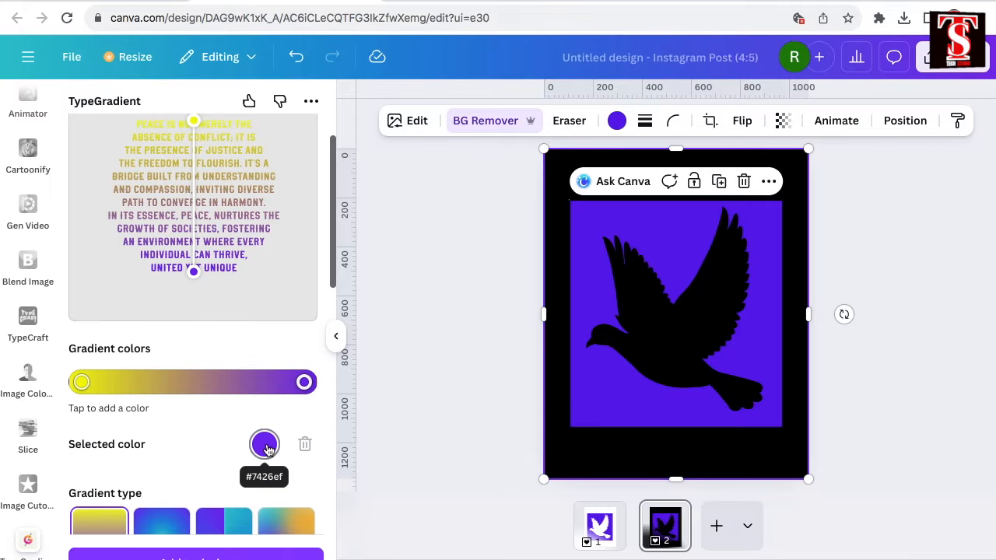
Set the gradient's violet end colour to a custom orange by changing its hue
{"action": "left_click", "coordinate": [265, 444]}
{"action": "left_click", "coordinate": [273, 230]}
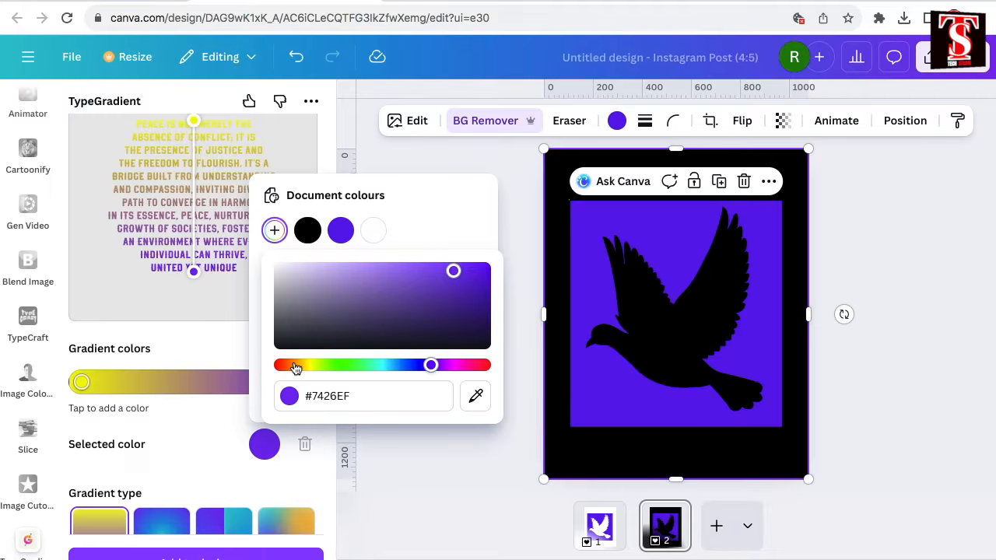
{"action": "left_click", "coordinate": [295, 366]}
Add the gradient peace text to page 2 and enlarge it to cover the whole dove
{"action": "scroll", "coordinate": [295, 365], "scroll_direction": "down", "scroll_amount": 1}
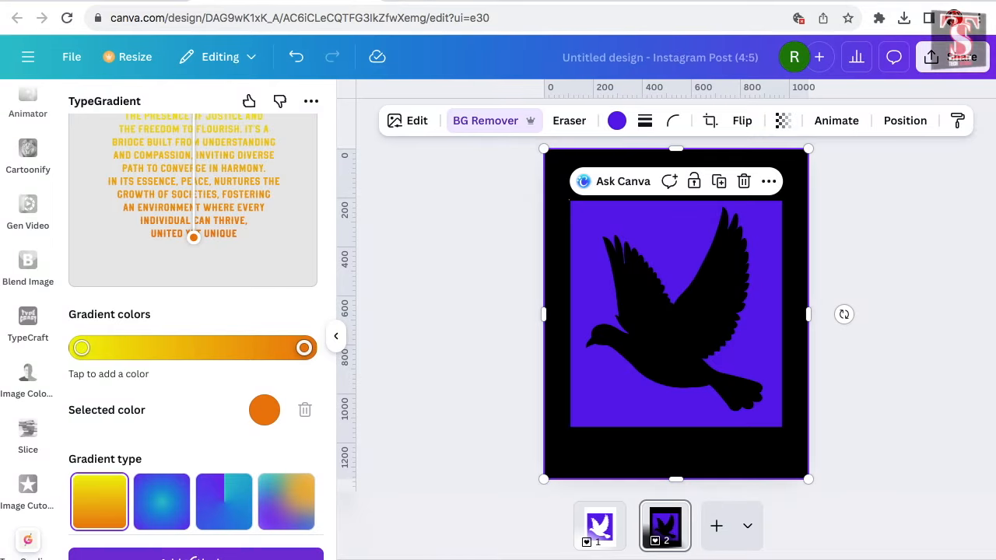
{"action": "scroll", "coordinate": [193, 311], "scroll_direction": "down", "scroll_amount": 3}
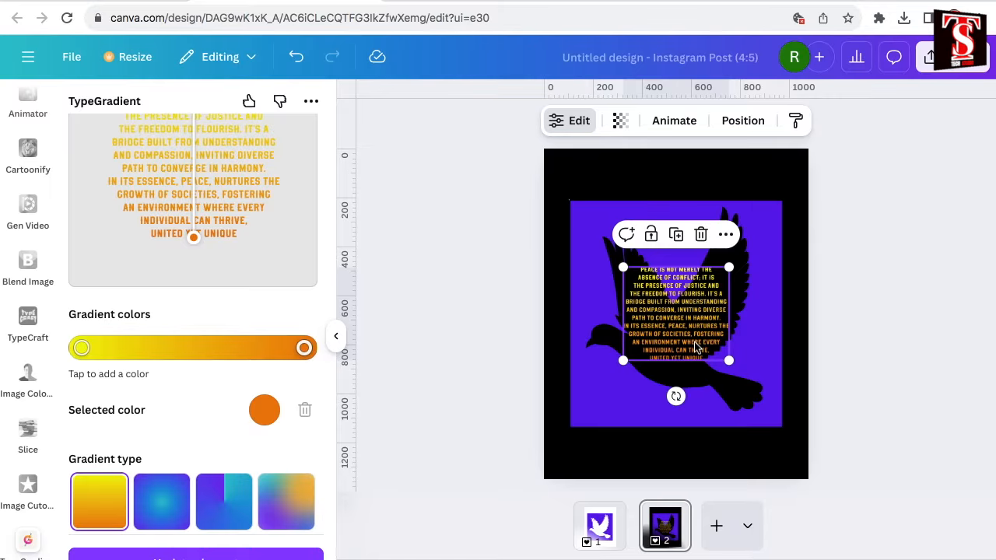
{"action": "left_click_drag", "start_coordinate": [696, 347], "coordinate": [788, 442]}
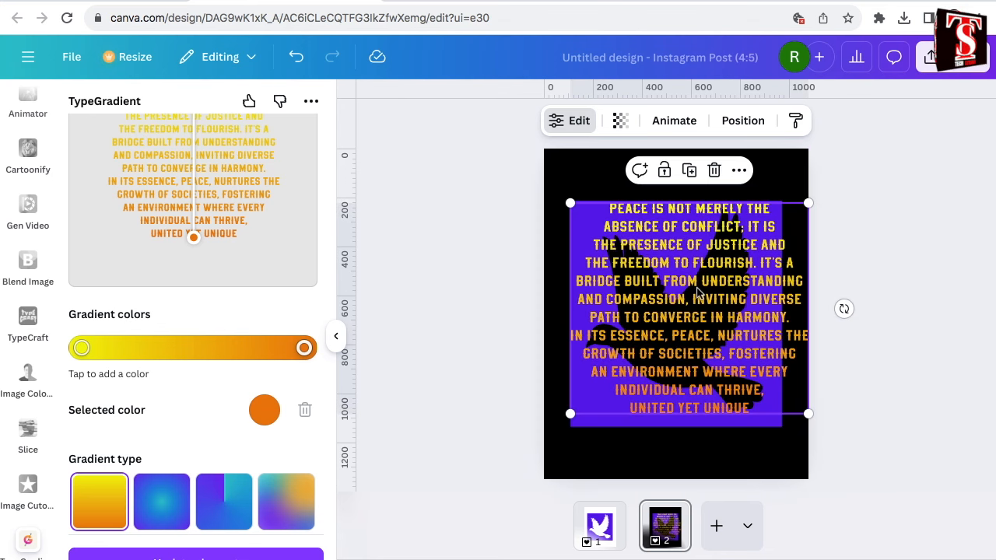
Send the gradient text to the back so it shows only through the dove cut-out
{"action": "right_click", "coordinate": [696, 291]}
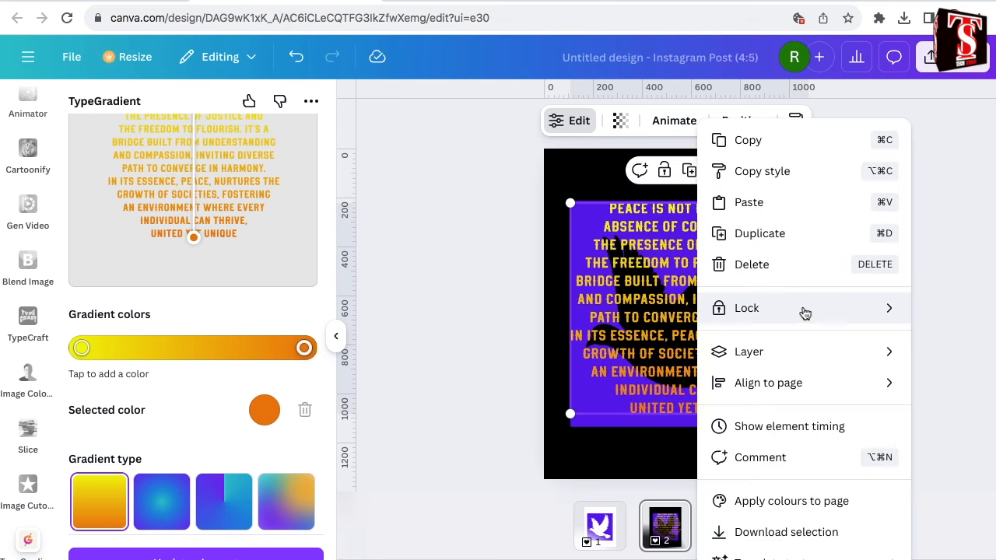
{"action": "mouse_move", "coordinate": [812, 358]}
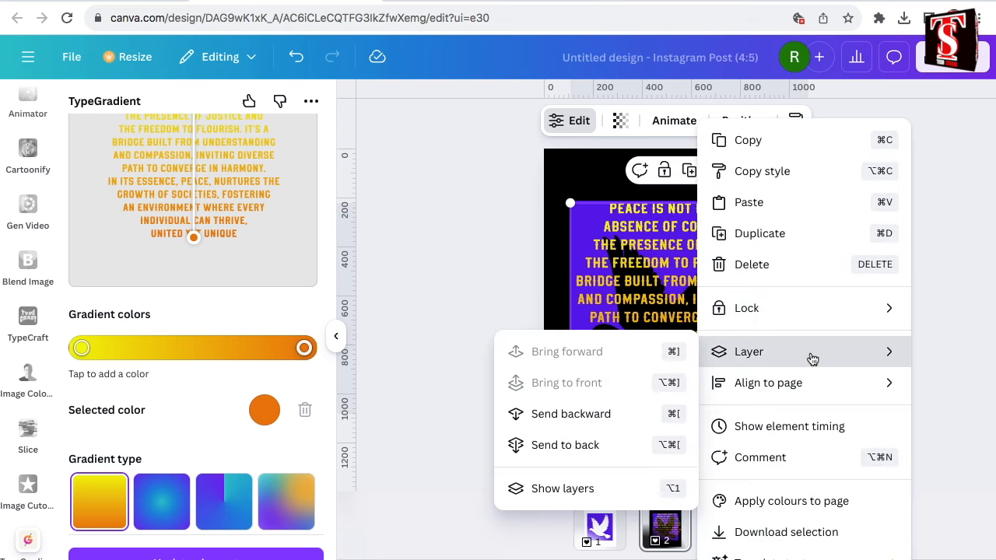
{"action": "left_click", "coordinate": [586, 447]}
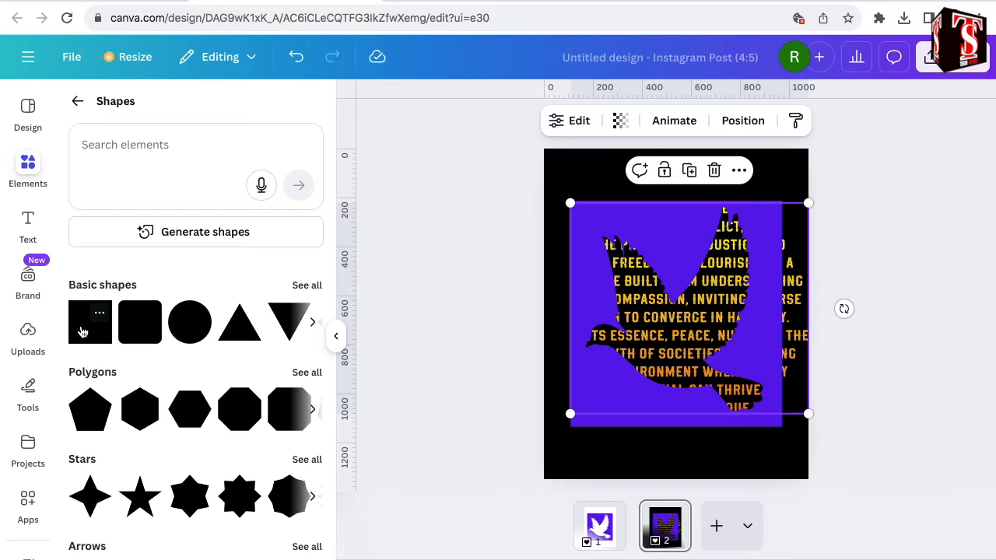
Add a basic square shape to the page and colour it violet #5e17eb
{"action": "left_click", "coordinate": [82, 332]}
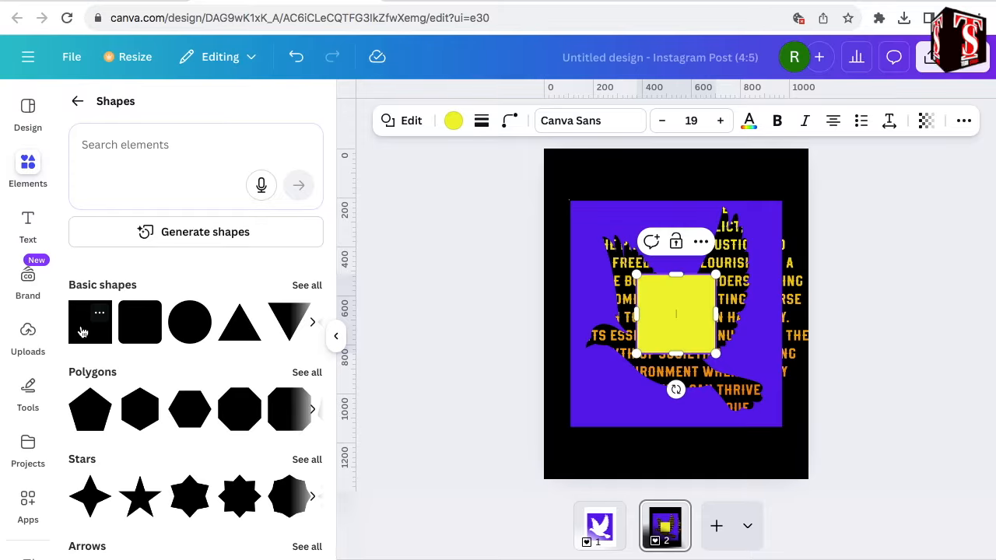
{"action": "left_click", "coordinate": [454, 122]}
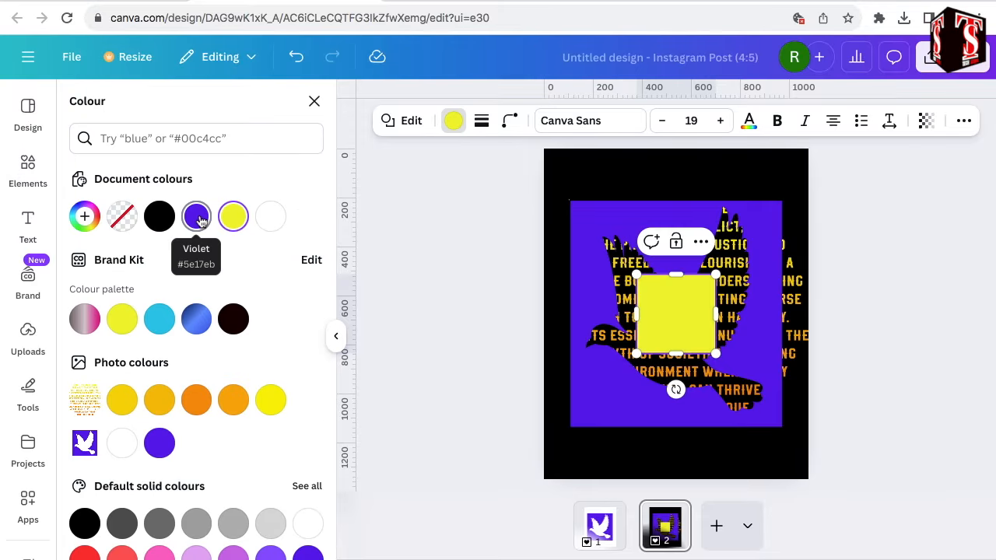
{"action": "left_click", "coordinate": [200, 219]}
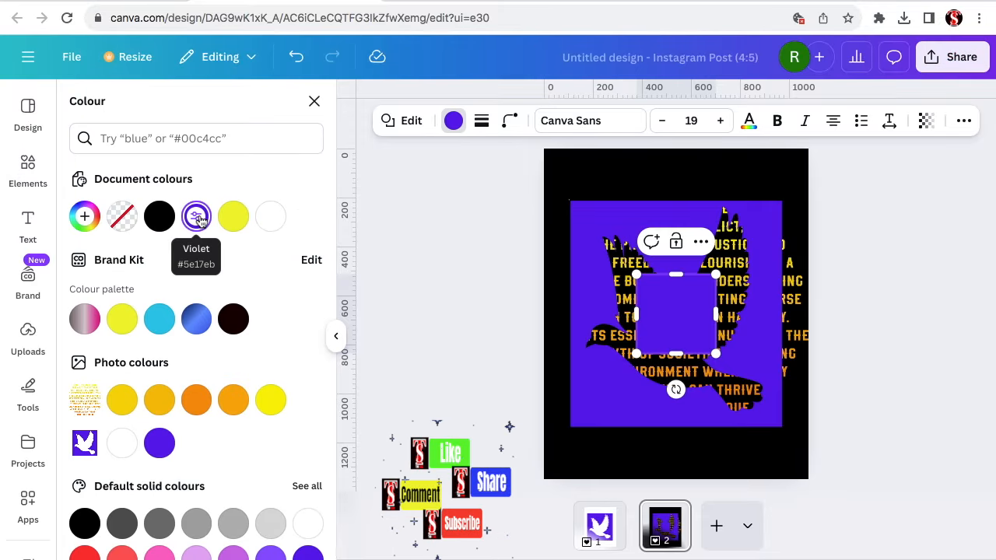
Move the violet square to the page's upper edge, stretch it to the full 1,080 px width and shorten it to the image's edge
{"action": "left_click_drag", "start_coordinate": [680, 293], "coordinate": [578, 162]}
{"action": "left_click_drag", "start_coordinate": [622, 188], "coordinate": [814, 189]}
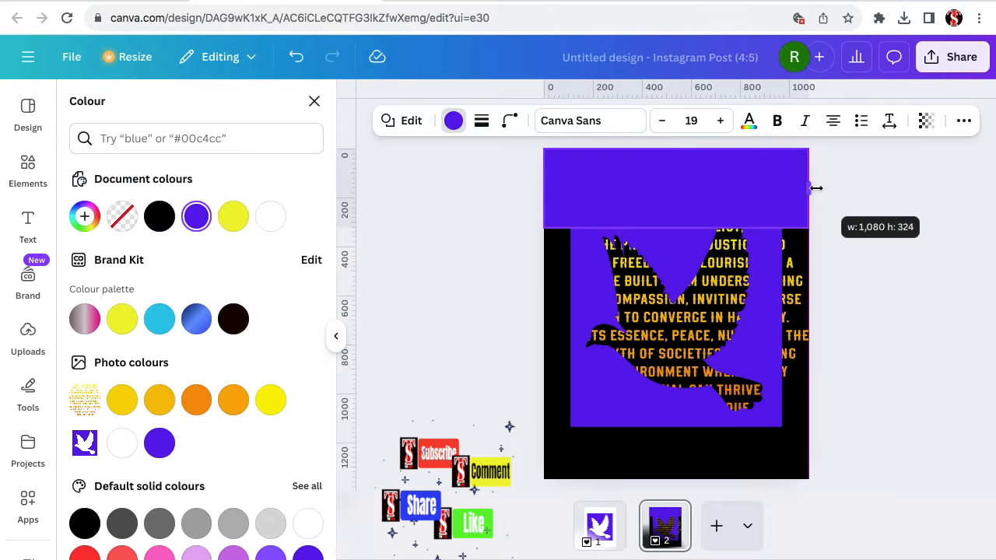
{"action": "left_click_drag", "start_coordinate": [676, 226], "coordinate": [675, 203]}
Duplicate the violet bar to cover the black strips along the page's lower edge and both sides
{"action": "left_click", "coordinate": [676, 236]}
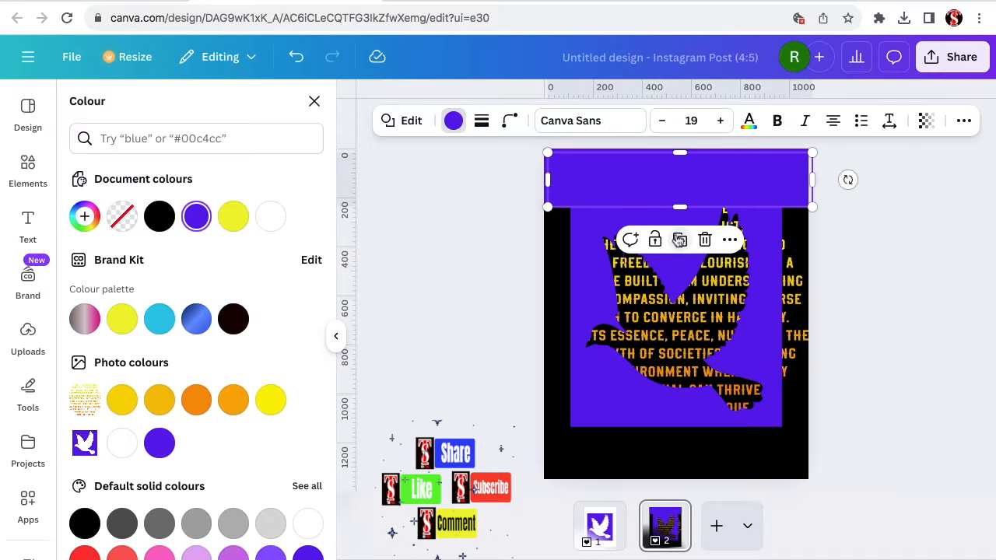
{"action": "left_click_drag", "start_coordinate": [698, 206], "coordinate": [680, 429]}
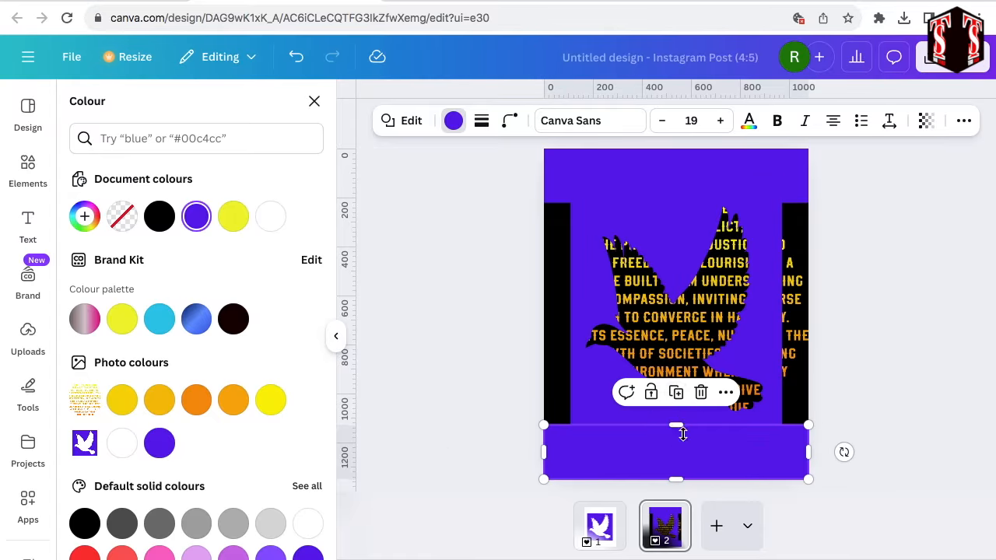
{"action": "left_click_drag", "start_coordinate": [814, 455], "coordinate": [567, 188]}
{"action": "left_click_drag", "start_coordinate": [588, 335], "coordinate": [578, 335]}
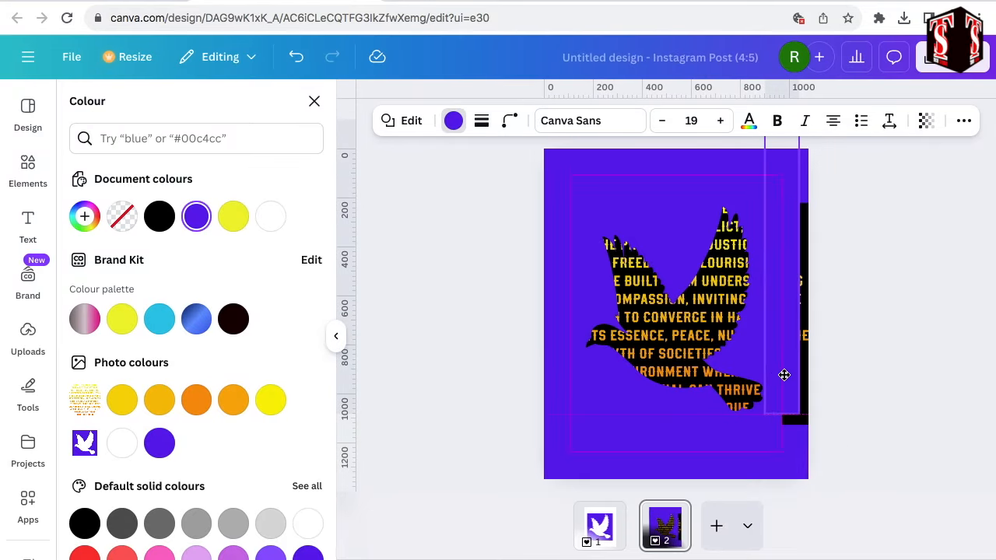
{"action": "left_click_drag", "start_coordinate": [783, 373], "coordinate": [807, 389]}
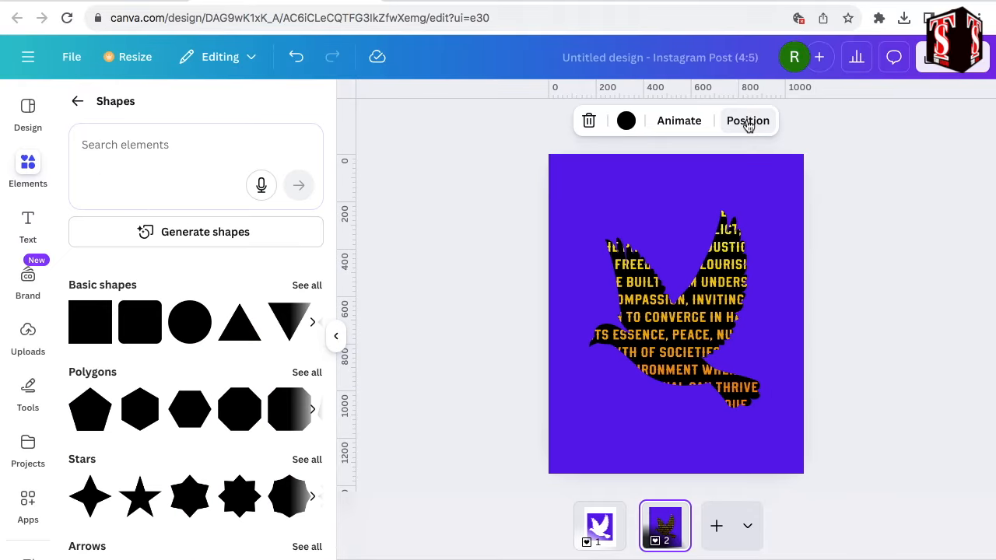
Select the black background layer and set the page background to the document's violet
{"action": "left_click", "coordinate": [747, 123]}
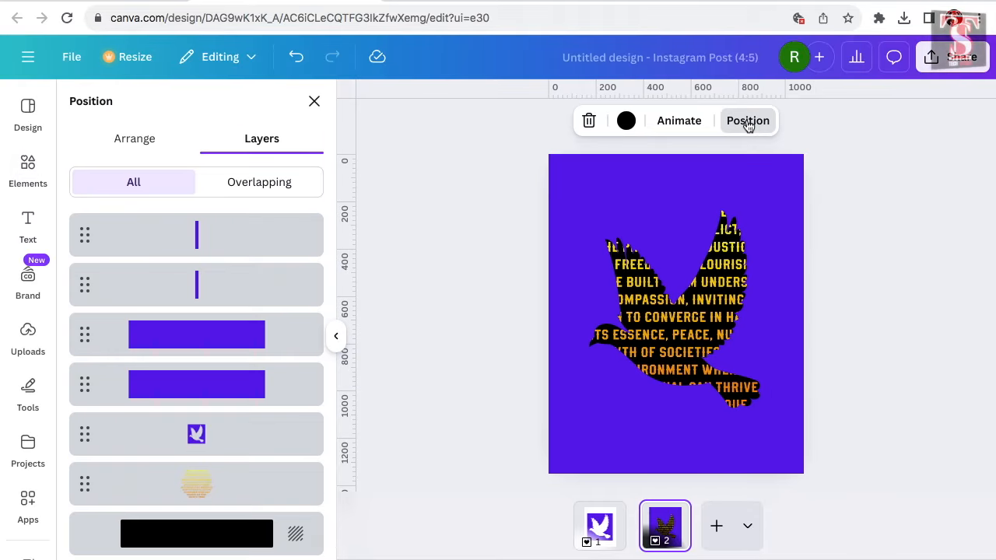
{"action": "left_click", "coordinate": [226, 537]}
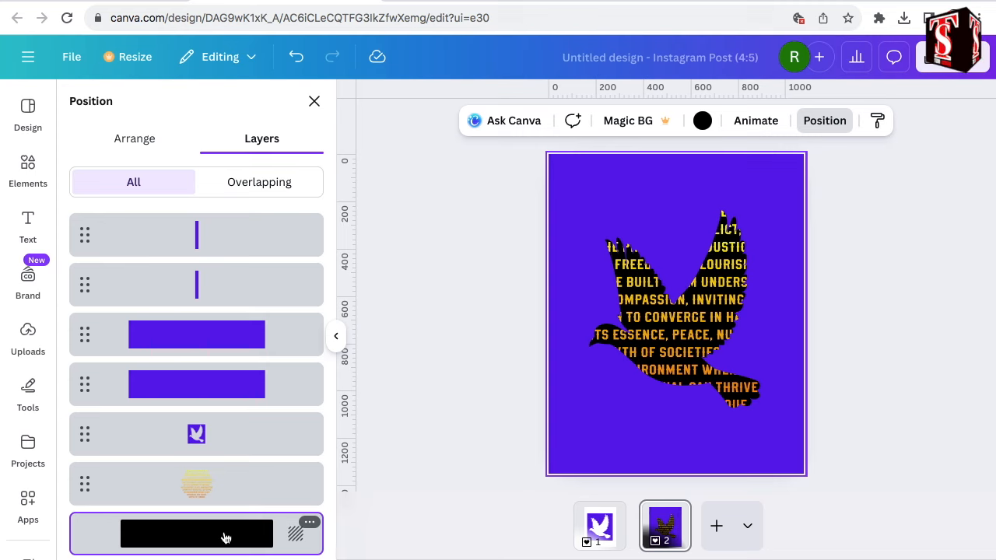
{"action": "left_click", "coordinate": [703, 120]}
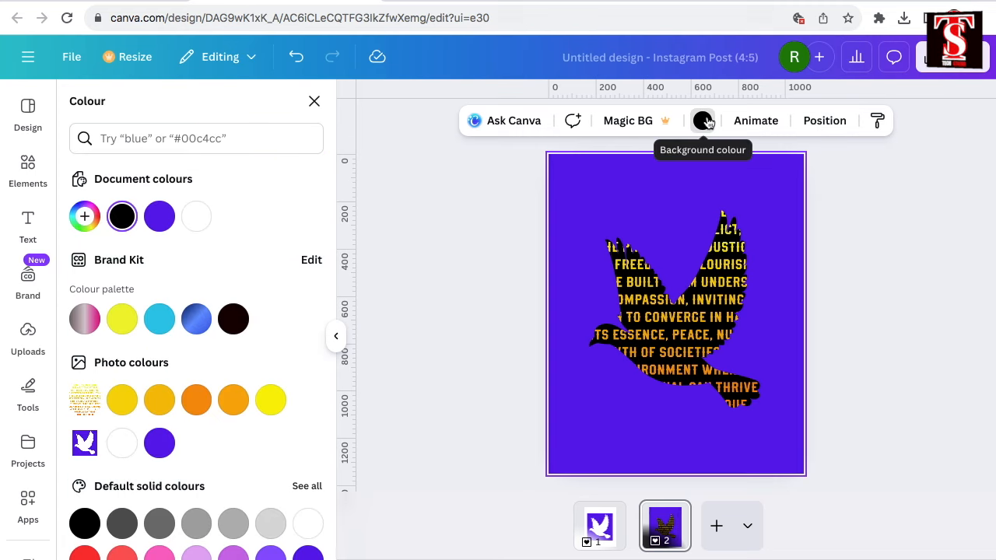
{"action": "left_click", "coordinate": [159, 217]}
{"action": "key", "text": "Escape"}
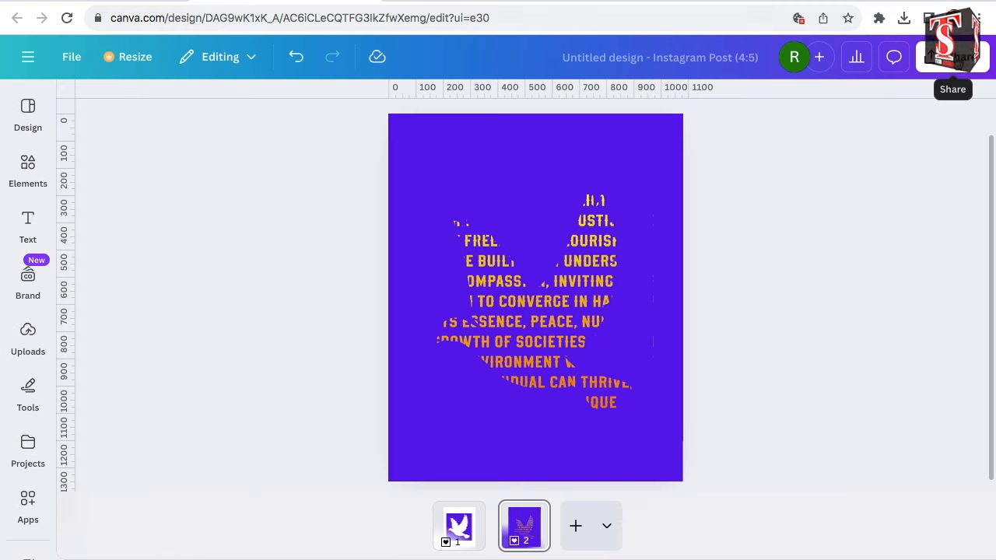
Download page 2 as a PNG at size 1 (1,080 × 1,350 px)
{"action": "left_click", "coordinate": [952, 57]}
{"action": "left_click", "coordinate": [711, 379]}
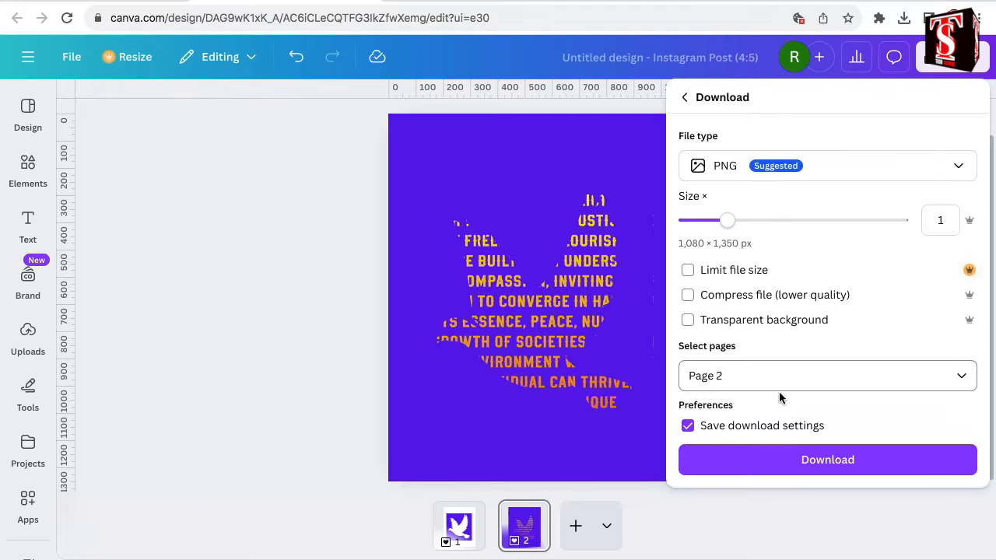
{"action": "left_click", "coordinate": [805, 462]}
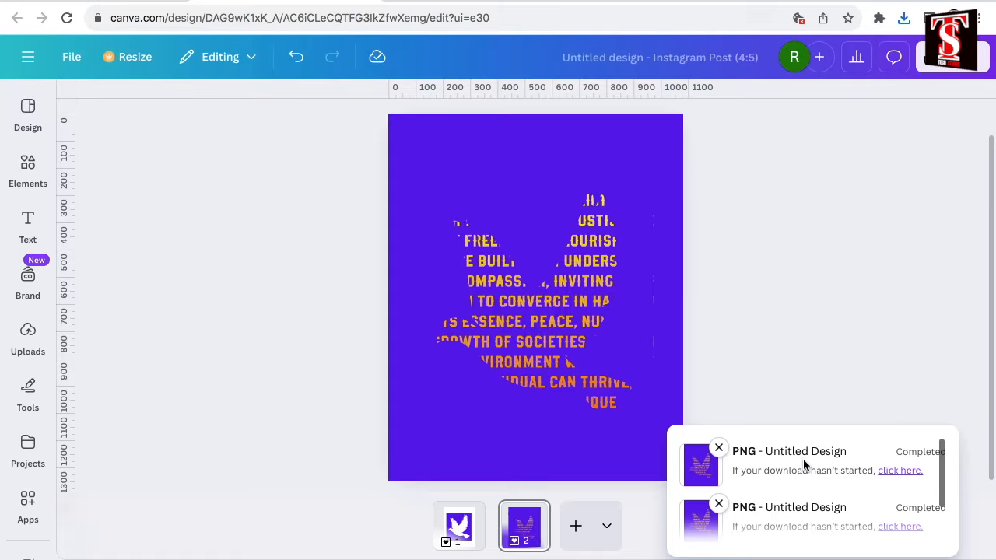
Add a new blank page after page 2
{"action": "left_click", "coordinate": [577, 527]}
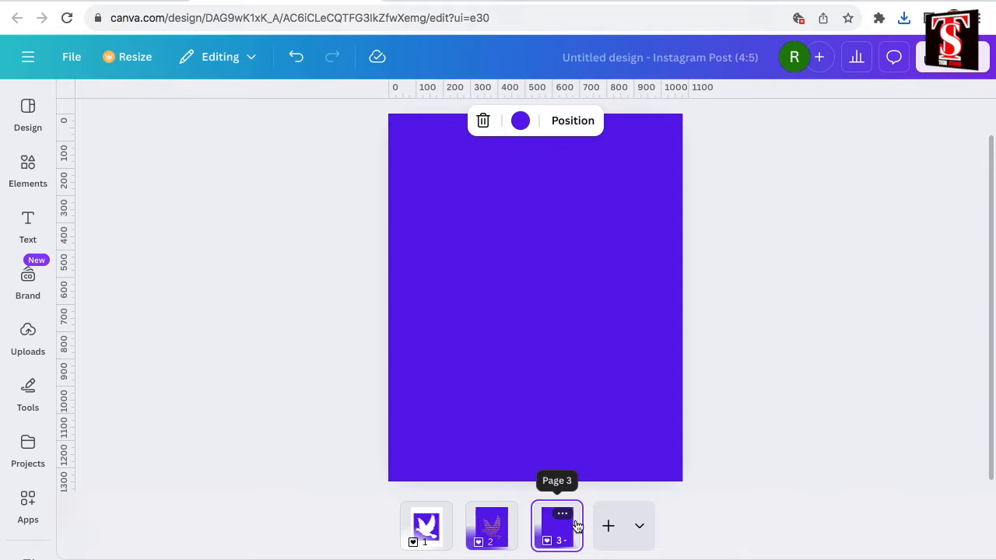
Set page 3's background to black and place the downloaded dove text PNG on the page
{"action": "left_click", "coordinate": [521, 125]}
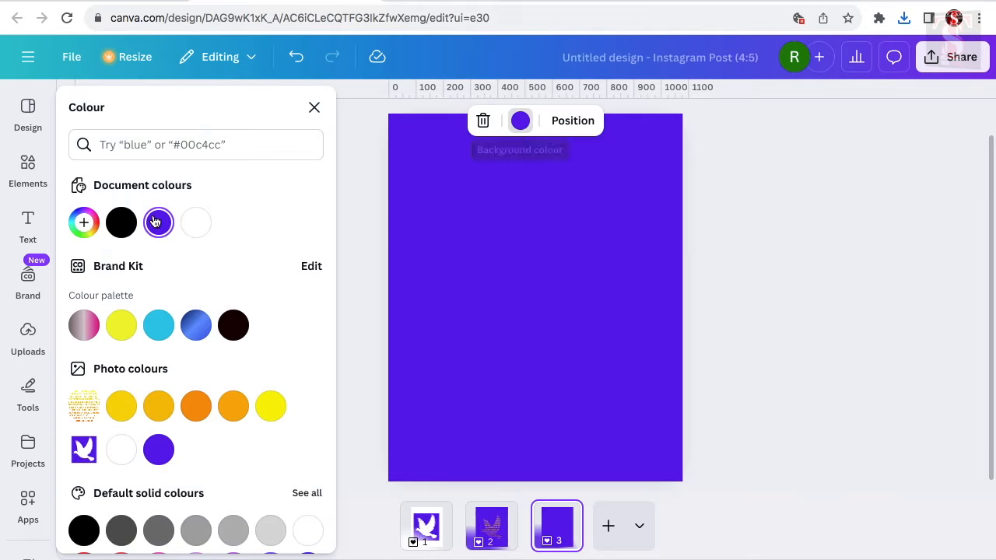
{"action": "left_click", "coordinate": [120, 228]}
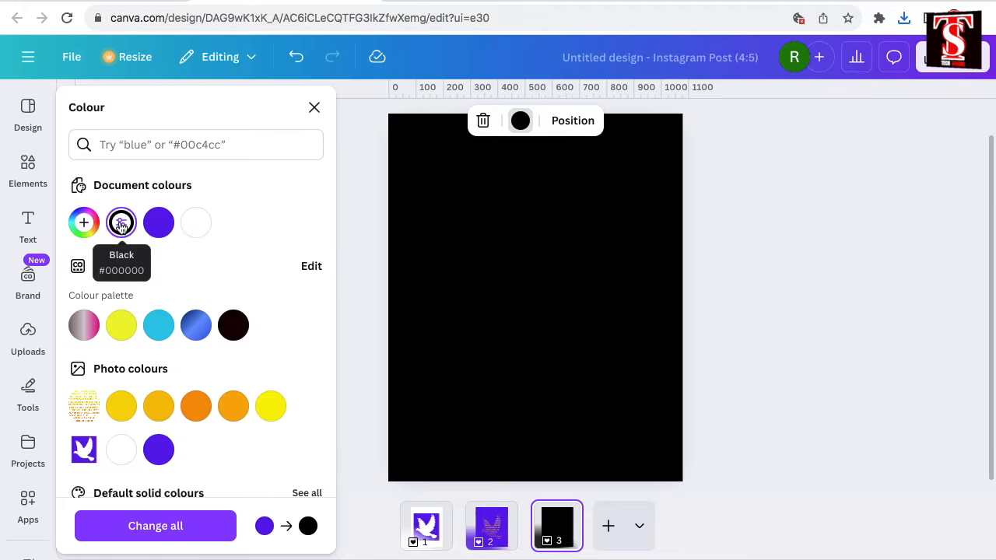
{"action": "left_click", "coordinate": [903, 17]}
{"action": "left_click_drag", "start_coordinate": [784, 86], "coordinate": [555, 258]}
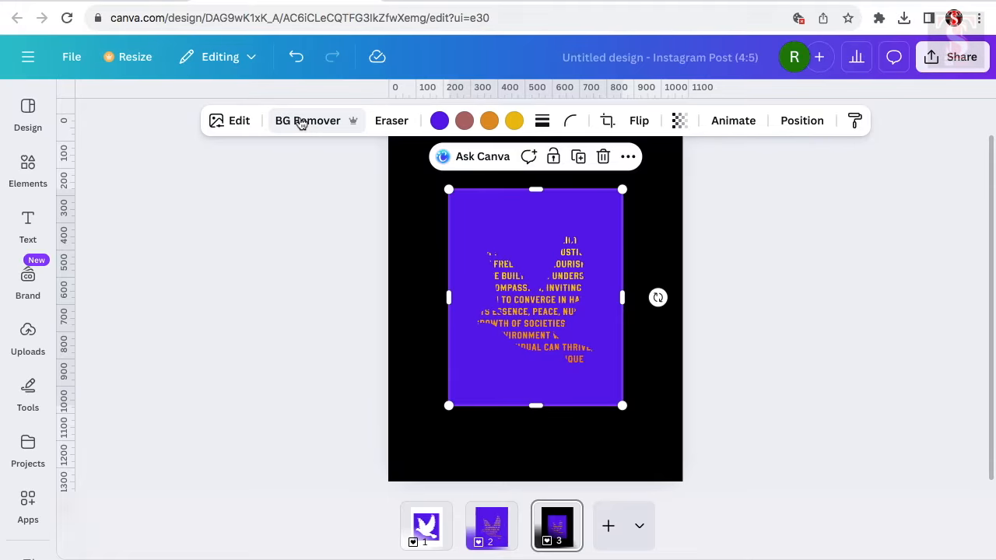
Remove the violet background from the dove text image and enlarge the image to cover the whole page
{"action": "left_click", "coordinate": [300, 121]}
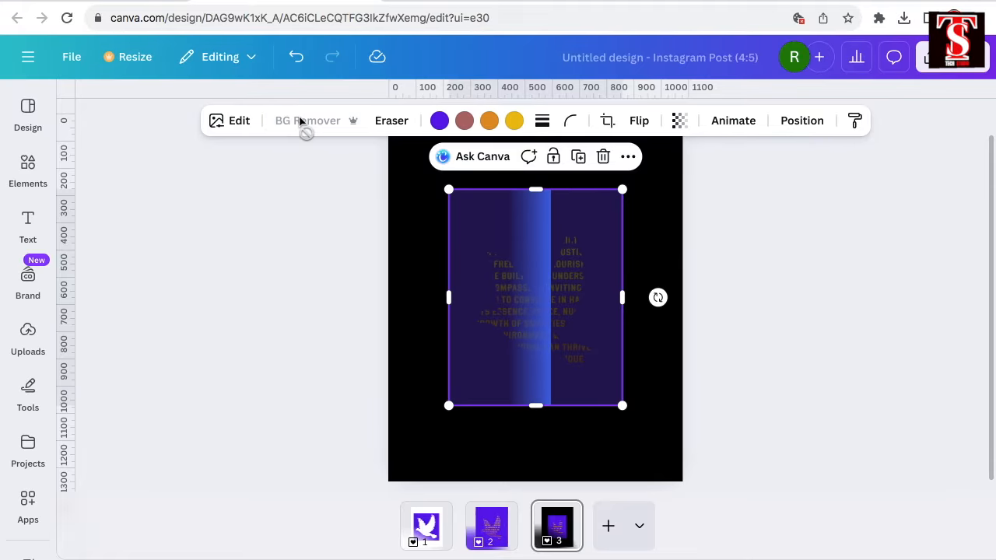
{"action": "left_click_drag", "start_coordinate": [529, 316], "coordinate": [469, 263]}
{"action": "key", "text": "super+minus"}
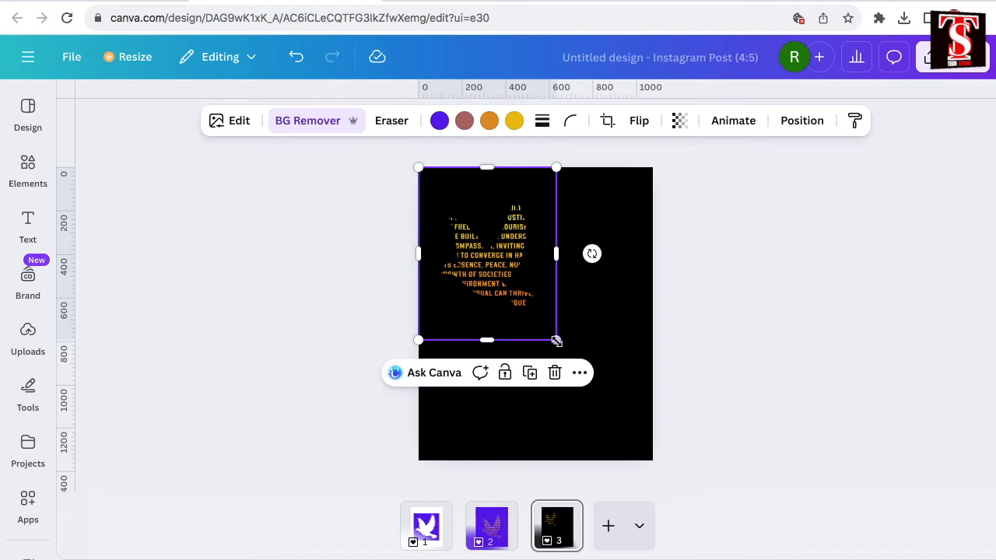
{"action": "left_click_drag", "start_coordinate": [583, 372], "coordinate": [655, 462]}
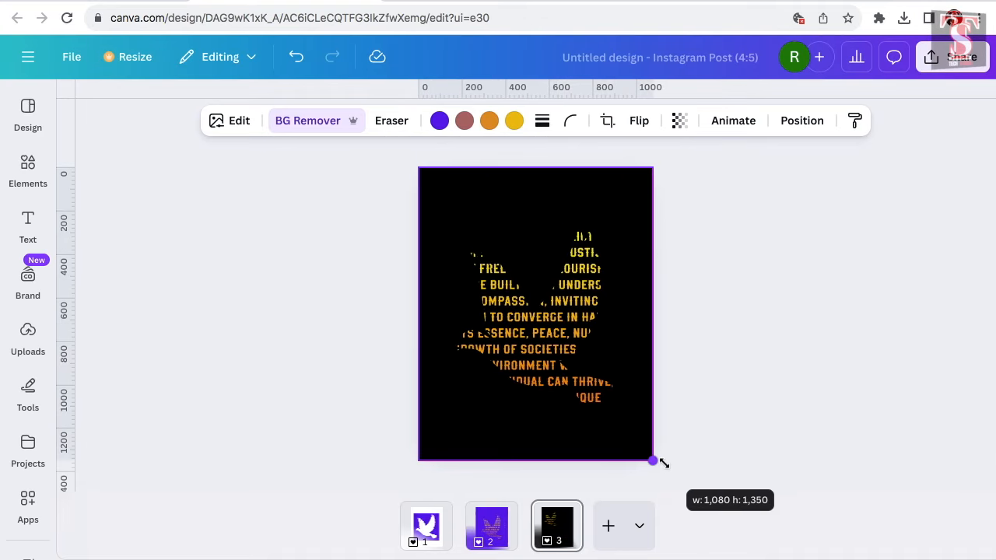
Search the graphics for "leave" and add a green leafy branch to page 3
{"action": "left_click", "coordinate": [28, 171]}
{"action": "scroll", "coordinate": [205, 358], "scroll_direction": "down", "scroll_amount": 3}
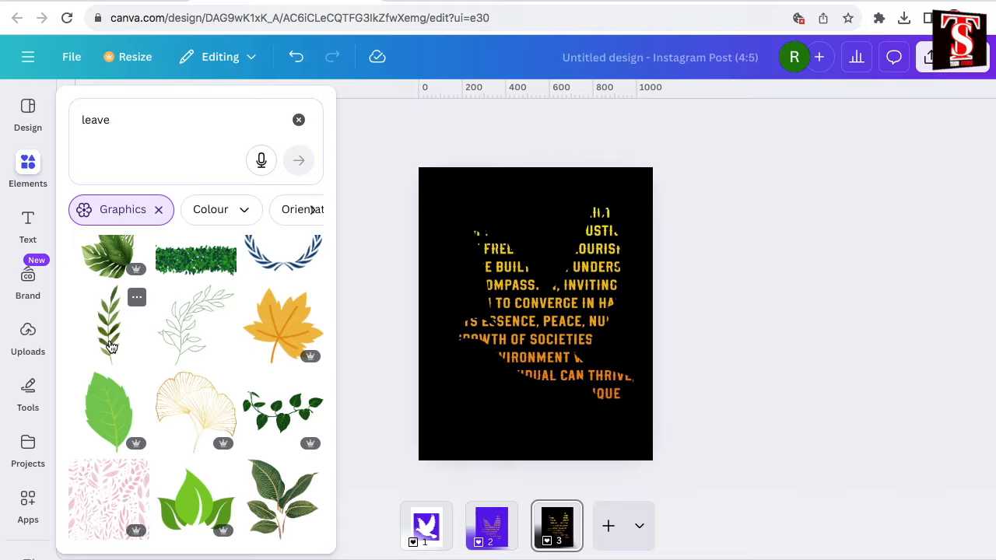
{"action": "scroll", "coordinate": [156, 365], "scroll_direction": "down", "scroll_amount": 4}
{"action": "left_click", "coordinate": [99, 375]}
Shrink and tilt the green branch and place it at the tip of the dove's beak
{"action": "left_click_drag", "start_coordinate": [601, 368], "coordinate": [533, 310]}
{"action": "left_click_drag", "start_coordinate": [526, 350], "coordinate": [451, 391]}
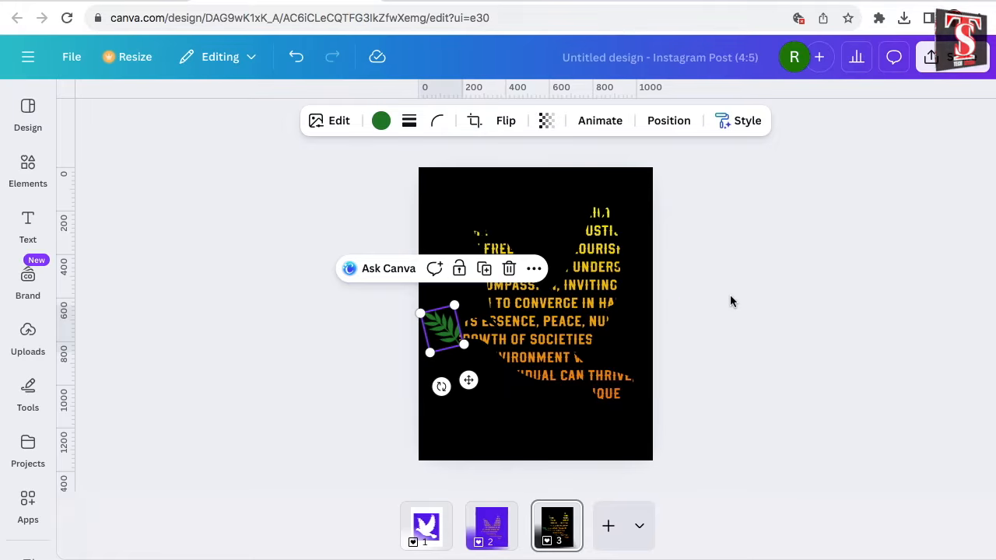
{"action": "left_click", "coordinate": [729, 300]}
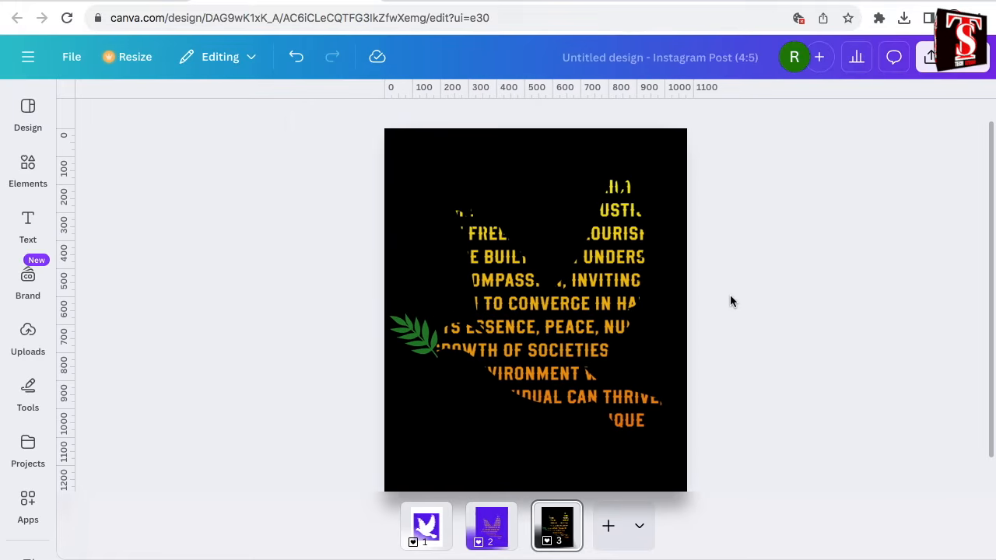